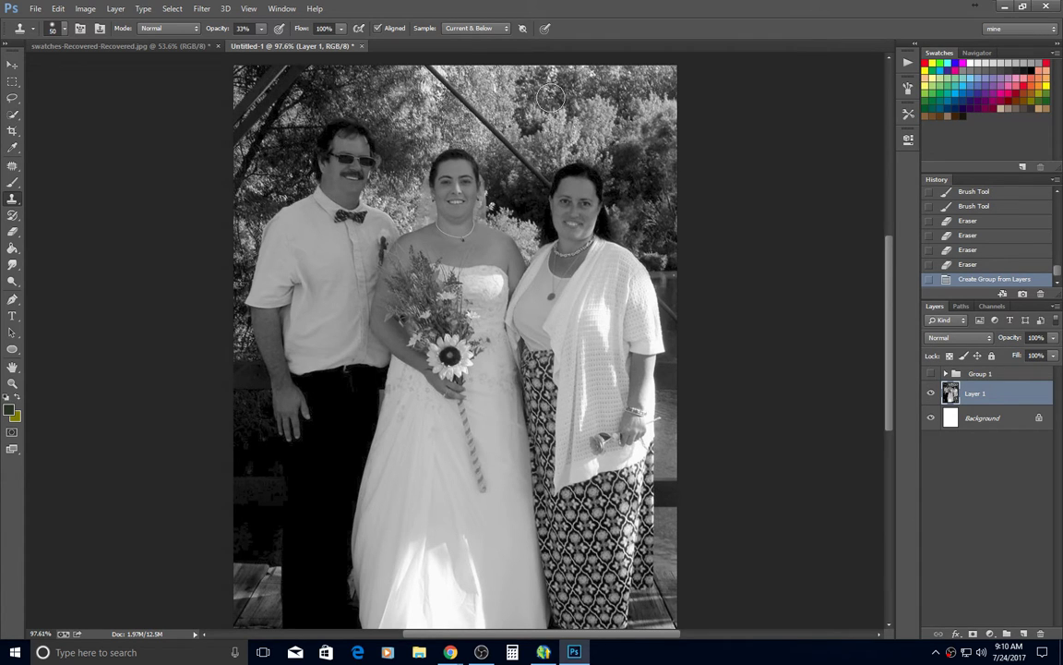
{"action": "left_click_drag", "start_coordinate": [550, 96], "coordinate": [524, 118]}
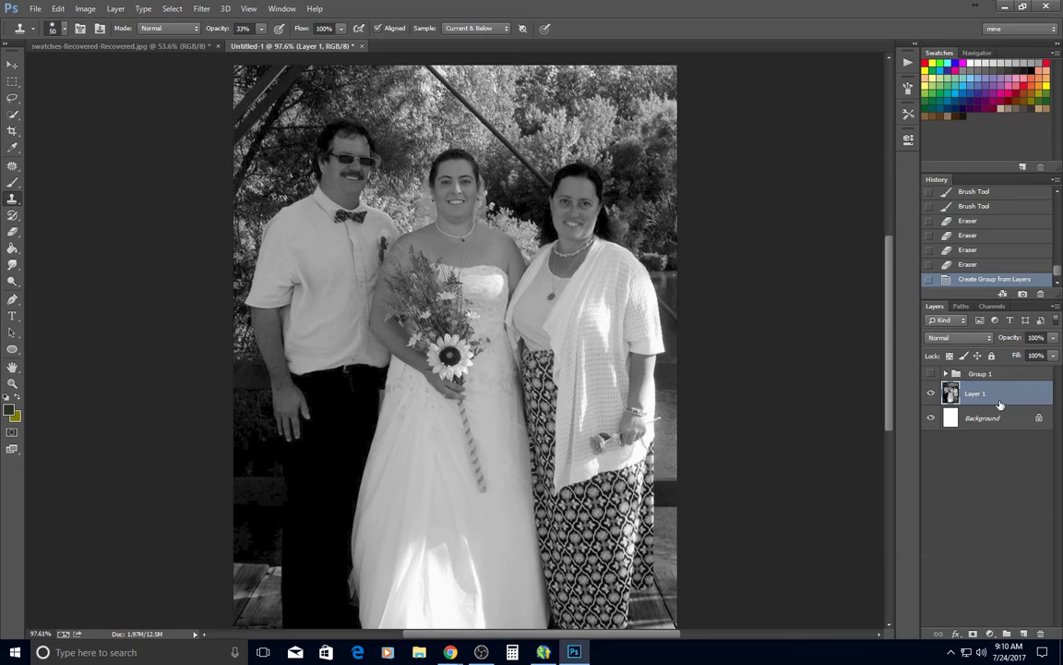
- Add a new layer directly above Layer 1 and set its blend mode to Soft Light
{"action": "left_click", "coordinate": [1022, 634]}
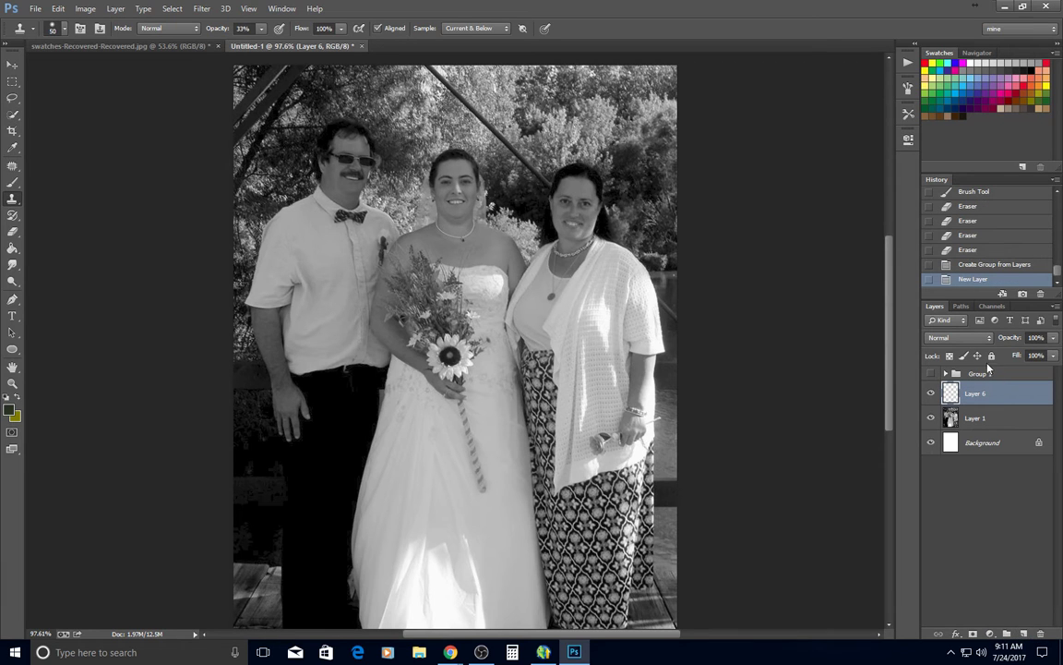
{"action": "left_click", "coordinate": [958, 338]}
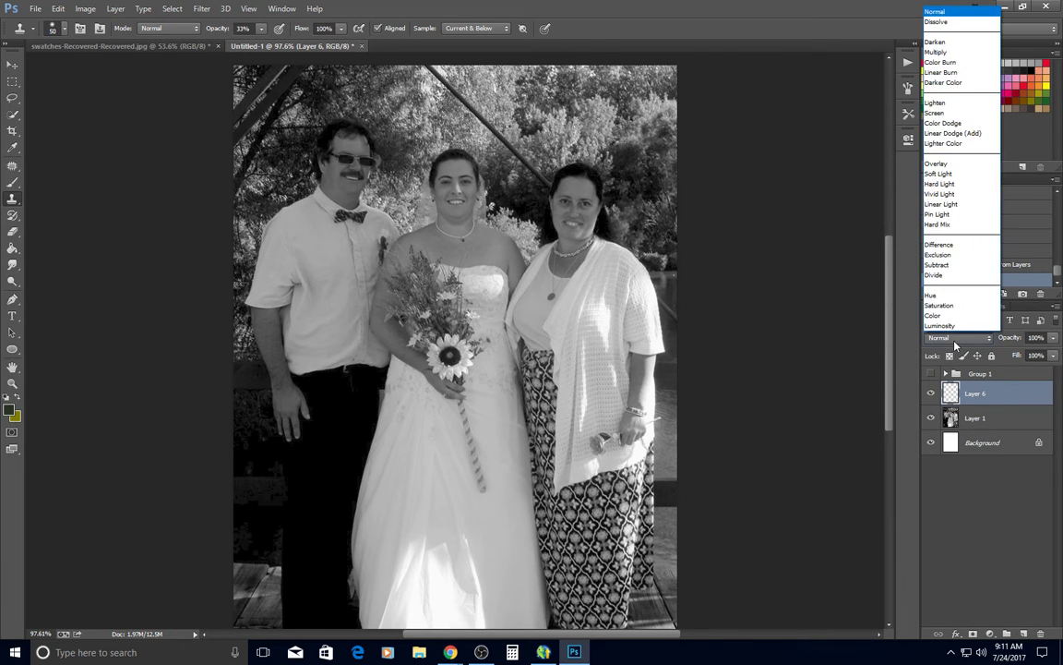
{"action": "left_click", "coordinate": [939, 174]}
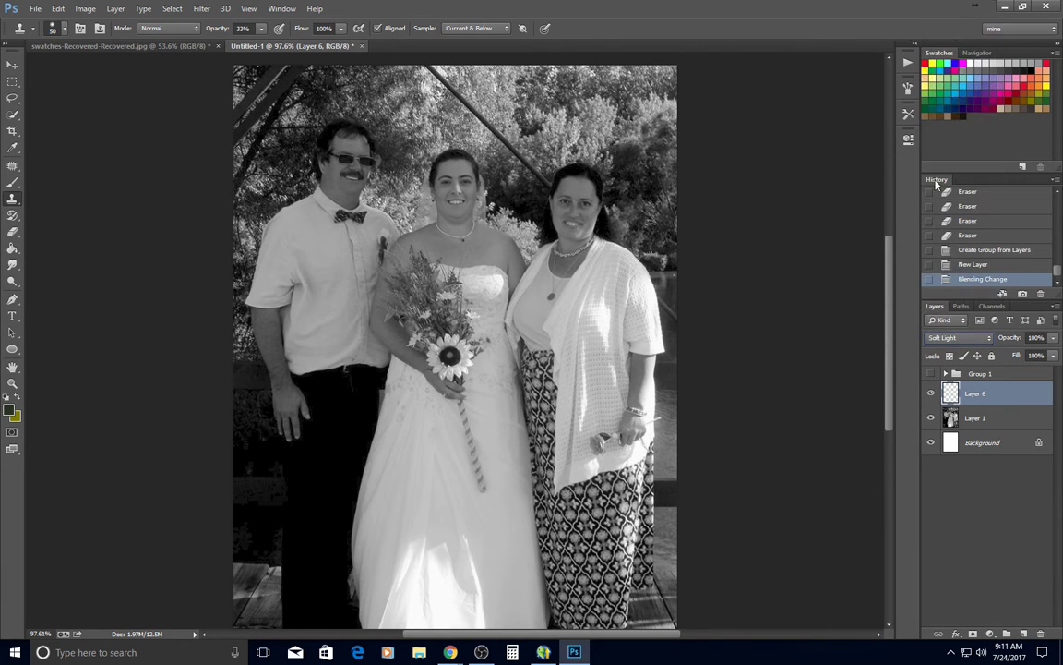
- Keep dark green 21301b as the foreground colour and set up a soft round brush at 50 px with 0% hardness
{"action": "left_click", "coordinate": [10, 411]}
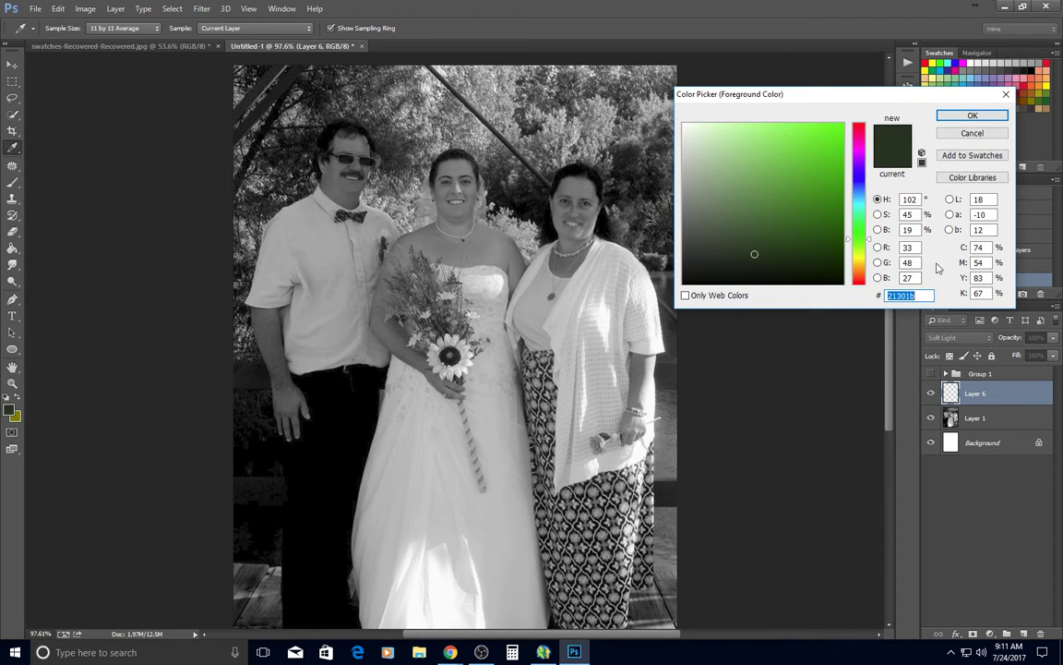
{"action": "left_click", "coordinate": [961, 115]}
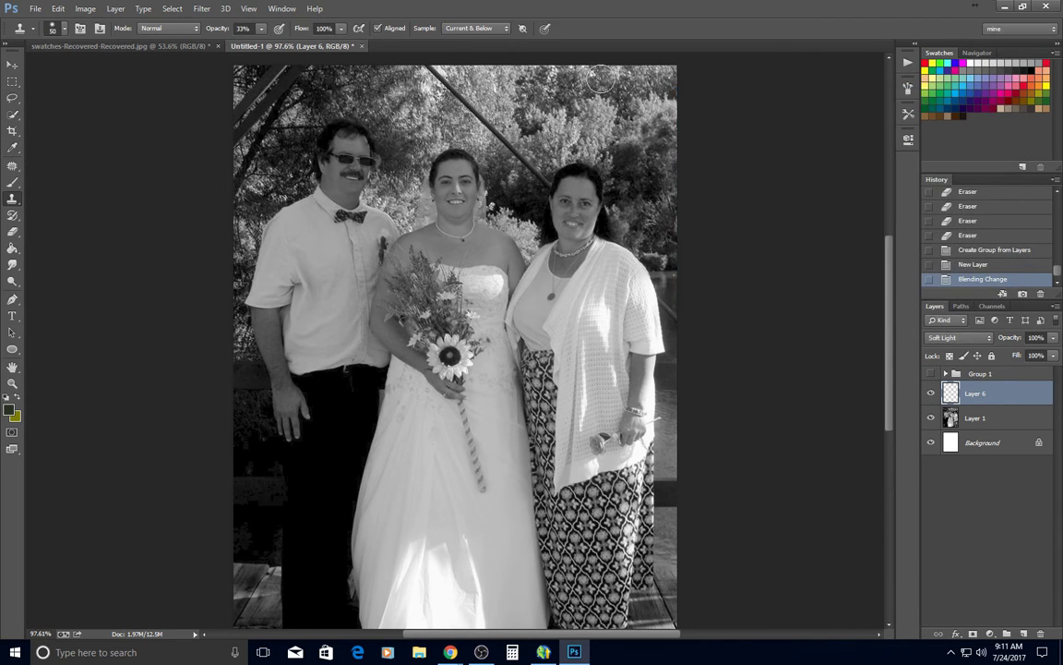
{"action": "left_click", "coordinate": [12, 181]}
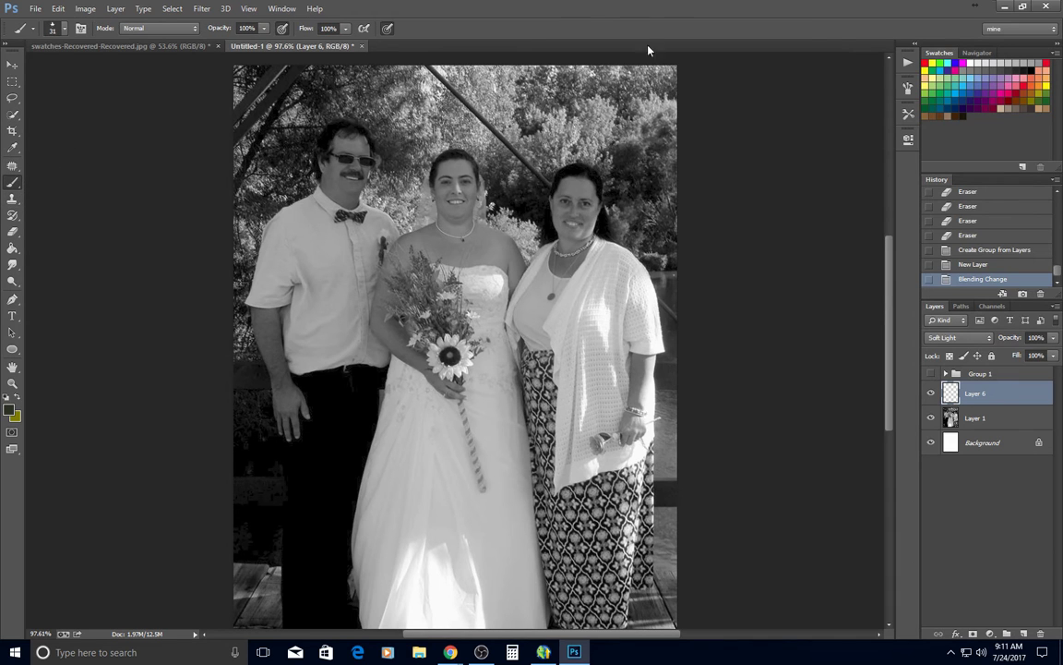
{"action": "left_click", "coordinate": [54, 30]}
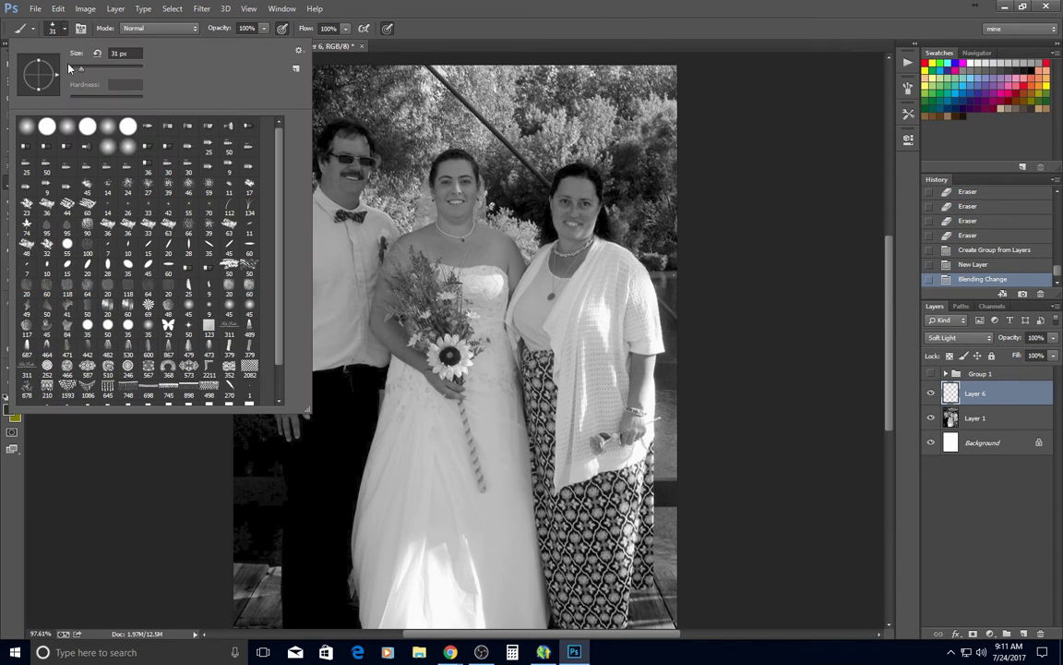
{"action": "left_click", "coordinate": [26, 125]}
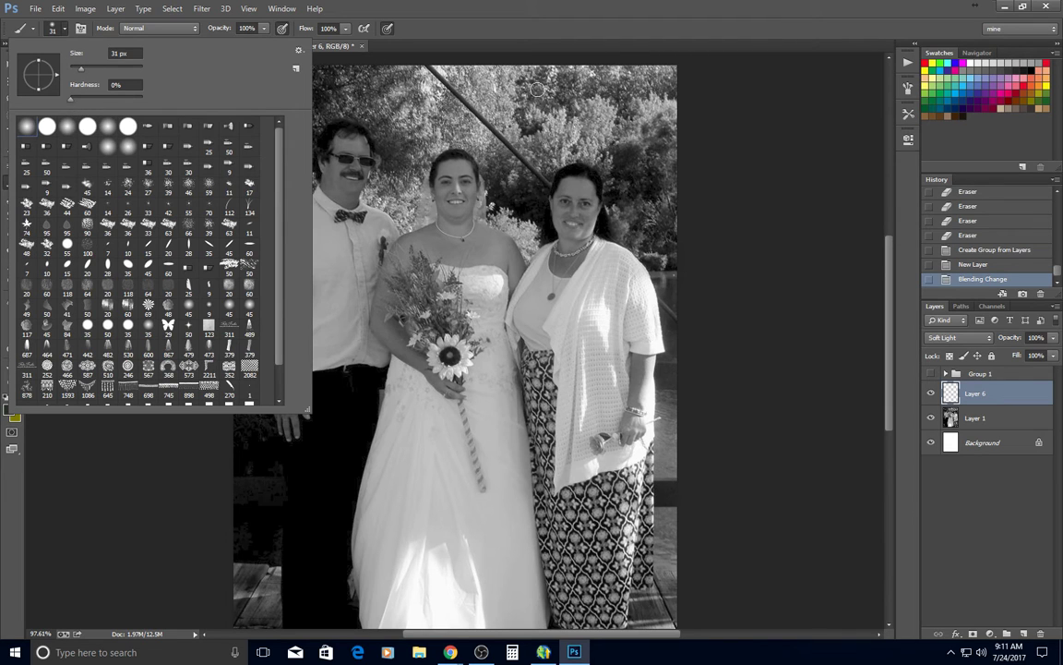
{"action": "left_click_drag", "start_coordinate": [79, 68], "coordinate": [83, 68]}
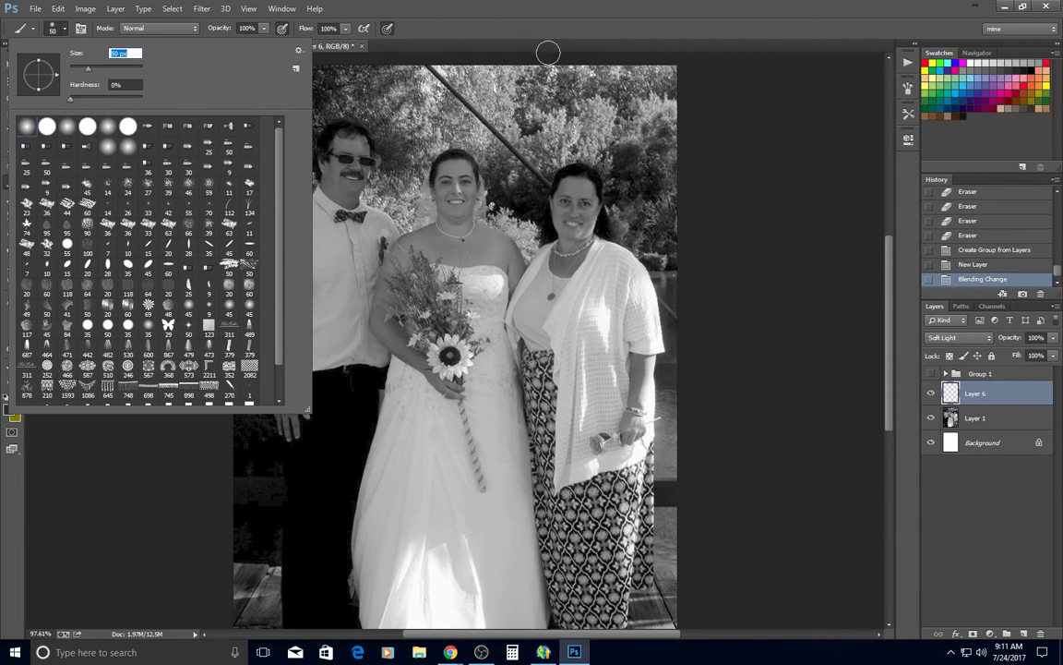
- Brush the dark green over the trees behind the three people and down the background beside the man
{"action": "left_click", "coordinate": [447, 57]}
{"action": "mouse_move", "coordinate": [447, 57]}
{"action": "left_mouse_down"}
{"action": "mouse_move", "coordinate": [551, 163]}
{"action": "mouse_move", "coordinate": [510, 114]}
{"action": "mouse_move", "coordinate": [623, 90]}
{"action": "mouse_move", "coordinate": [534, 69]}
{"action": "mouse_move", "coordinate": [567, 68]}
{"action": "mouse_move", "coordinate": [606, 89]}
{"action": "mouse_move", "coordinate": [778, 108]}
{"action": "mouse_move", "coordinate": [656, 154]}
{"action": "mouse_move", "coordinate": [635, 124]}
{"action": "mouse_move", "coordinate": [645, 195]}
{"action": "mouse_move", "coordinate": [559, 118]}
{"action": "mouse_move", "coordinate": [625, 189]}
{"action": "mouse_move", "coordinate": [605, 141]}
{"action": "mouse_move", "coordinate": [526, 126]}
{"action": "mouse_move", "coordinate": [620, 143]}
{"action": "mouse_move", "coordinate": [631, 210]}
{"action": "mouse_move", "coordinate": [614, 196]}
{"action": "mouse_move", "coordinate": [615, 226]}
{"action": "mouse_move", "coordinate": [646, 233]}
{"action": "mouse_move", "coordinate": [658, 259]}
{"action": "mouse_move", "coordinate": [689, 250]}
{"action": "mouse_move", "coordinate": [670, 151]}
{"action": "mouse_move", "coordinate": [683, 99]}
{"action": "left_mouse_up"}
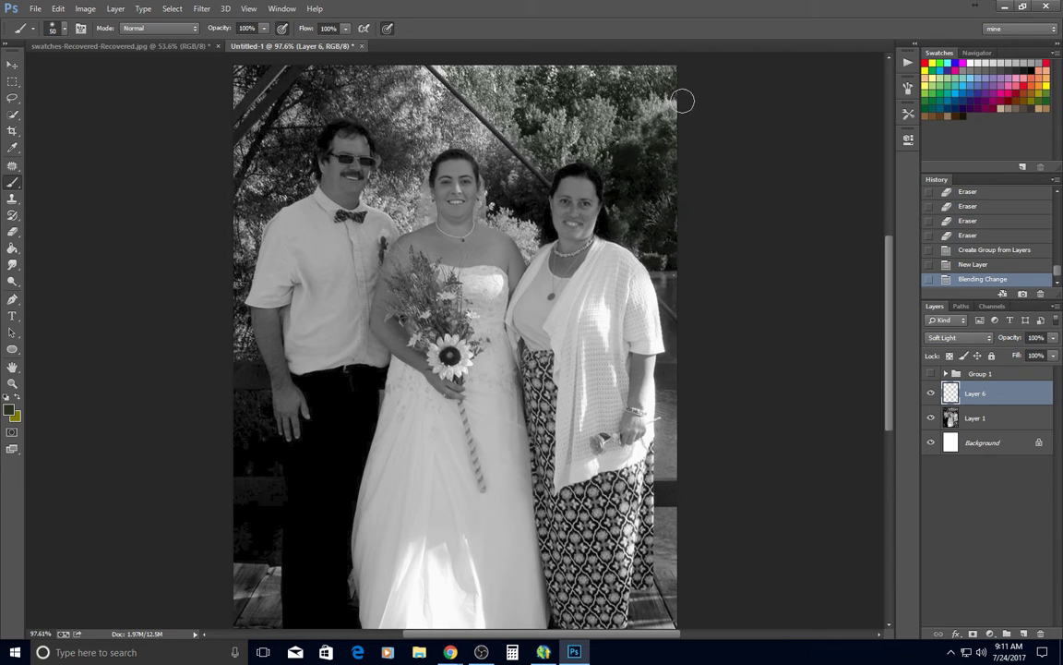
{"action": "mouse_move", "coordinate": [458, 67]}
{"action": "left_mouse_down"}
{"action": "mouse_move", "coordinate": [448, 94]}
{"action": "mouse_move", "coordinate": [467, 115]}
{"action": "left_mouse_up"}
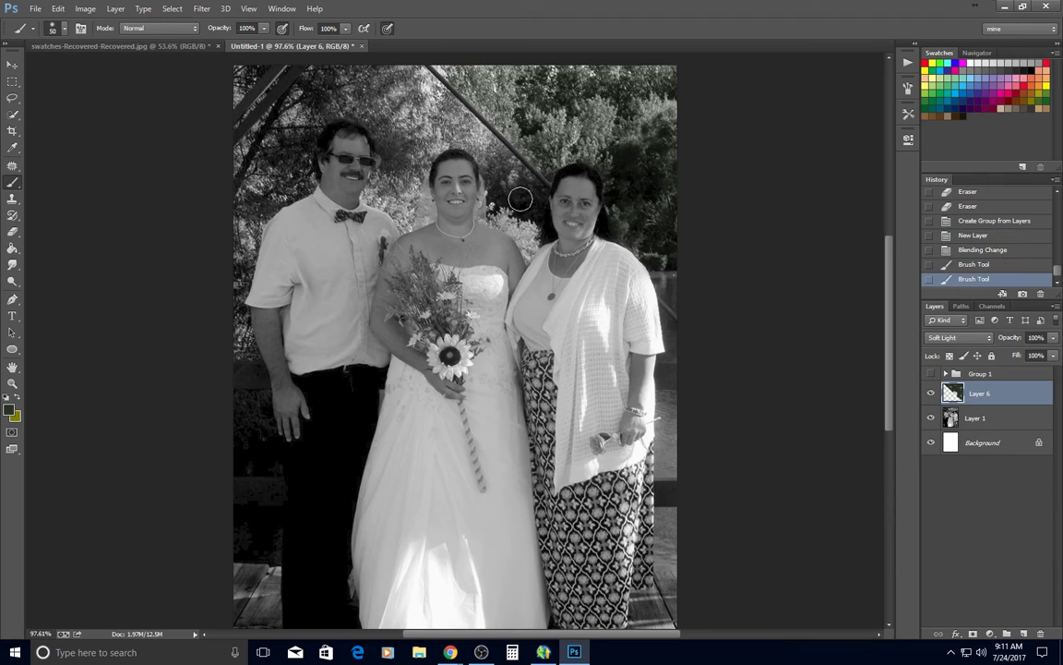
{"action": "mouse_move", "coordinate": [492, 164]}
{"action": "left_mouse_down"}
{"action": "mouse_move", "coordinate": [387, 88]}
{"action": "mouse_move", "coordinate": [524, 192]}
{"action": "mouse_move", "coordinate": [456, 149]}
{"action": "mouse_move", "coordinate": [435, 118]}
{"action": "left_mouse_up"}
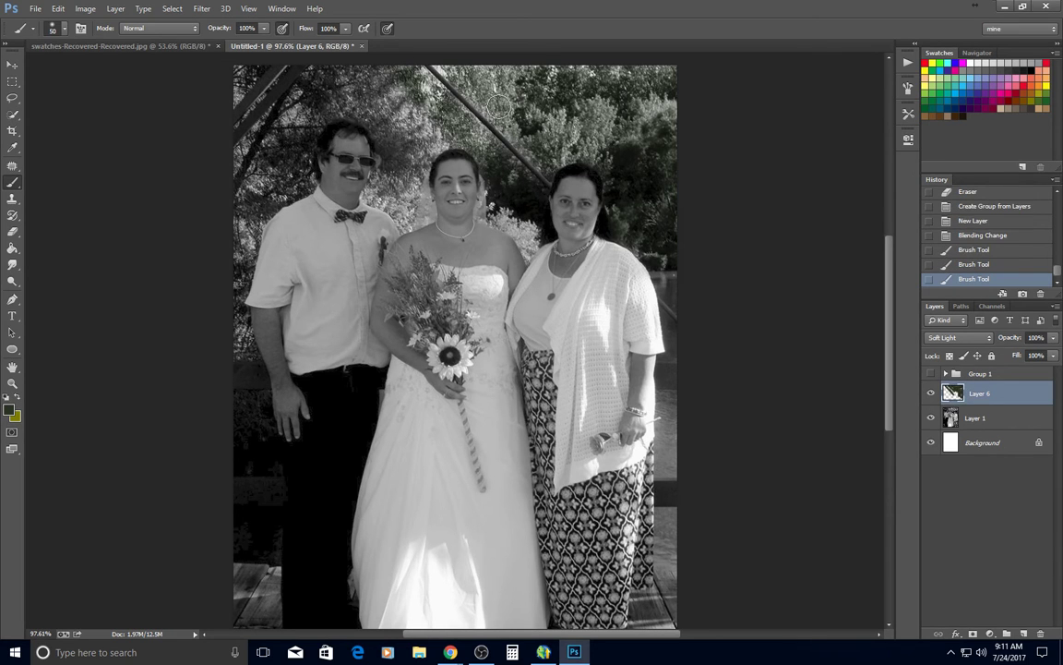
{"action": "mouse_move", "coordinate": [506, 117]}
{"action": "left_mouse_down"}
{"action": "mouse_move", "coordinate": [446, 116]}
{"action": "mouse_move", "coordinate": [476, 185]}
{"action": "left_mouse_up"}
{"action": "mouse_move", "coordinate": [379, 131]}
{"action": "left_mouse_down"}
{"action": "mouse_move", "coordinate": [402, 129]}
{"action": "mouse_move", "coordinate": [348, 63]}
{"action": "mouse_move", "coordinate": [365, 157]}
{"action": "mouse_move", "coordinate": [345, 180]}
{"action": "mouse_move", "coordinate": [365, 189]}
{"action": "mouse_move", "coordinate": [369, 207]}
{"action": "mouse_move", "coordinate": [363, 129]}
{"action": "mouse_move", "coordinate": [355, 148]}
{"action": "mouse_move", "coordinate": [347, 113]}
{"action": "mouse_move", "coordinate": [319, 79]}
{"action": "mouse_move", "coordinate": [329, 72]}
{"action": "mouse_move", "coordinate": [294, 97]}
{"action": "mouse_move", "coordinate": [350, 117]}
{"action": "mouse_move", "coordinate": [300, 69]}
{"action": "mouse_move", "coordinate": [328, 70]}
{"action": "mouse_move", "coordinate": [217, 148]}
{"action": "mouse_move", "coordinate": [263, 116]}
{"action": "mouse_move", "coordinate": [275, 143]}
{"action": "mouse_move", "coordinate": [274, 166]}
{"action": "mouse_move", "coordinate": [217, 222]}
{"action": "mouse_move", "coordinate": [242, 122]}
{"action": "mouse_move", "coordinate": [219, 277]}
{"action": "mouse_move", "coordinate": [225, 332]}
{"action": "mouse_move", "coordinate": [225, 323]}
{"action": "left_mouse_up"}
{"action": "mouse_move", "coordinate": [212, 165]}
{"action": "left_mouse_down"}
{"action": "mouse_move", "coordinate": [219, 74]}
{"action": "mouse_move", "coordinate": [233, 59]}
{"action": "mouse_move", "coordinate": [267, 107]}
{"action": "left_mouse_up"}
{"action": "mouse_move", "coordinate": [246, 397]}
{"action": "left_mouse_down"}
{"action": "mouse_move", "coordinate": [233, 408]}
{"action": "mouse_move", "coordinate": [257, 394]}
{"action": "mouse_move", "coordinate": [264, 441]}
{"action": "mouse_move", "coordinate": [224, 452]}
{"action": "left_mouse_up"}
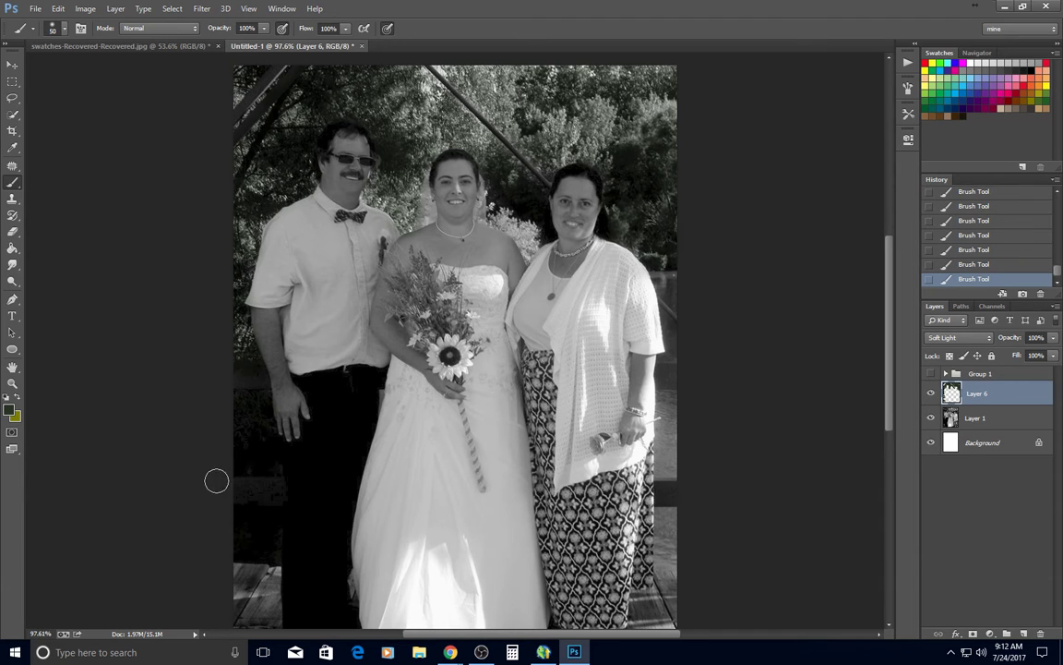
- Erase the dark green paint that spilled onto the people's heads and faces
{"action": "left_click", "coordinate": [12, 231]}
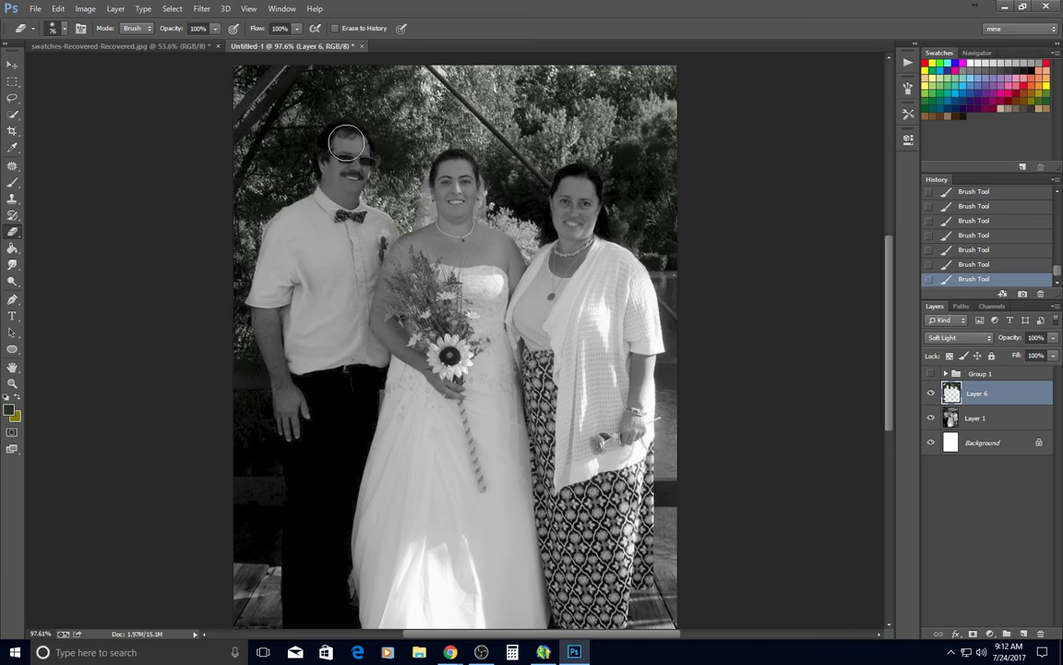
{"action": "left_click", "coordinate": [420, 173]}
{"action": "left_click", "coordinate": [452, 181]}
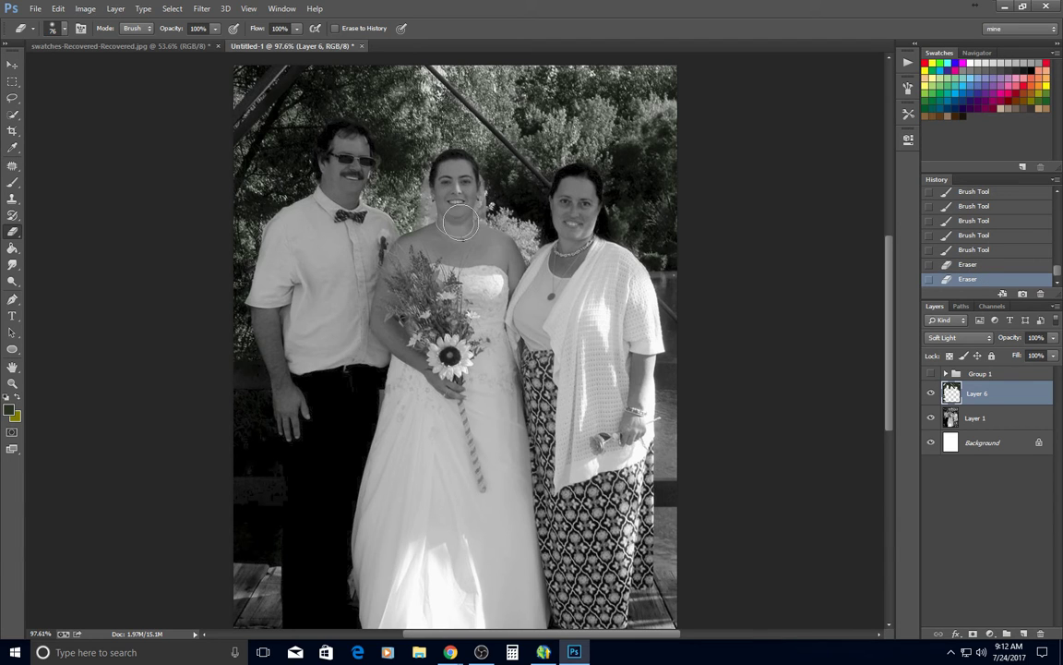
{"action": "left_click", "coordinate": [467, 180]}
{"action": "left_click", "coordinate": [520, 173]}
- Reduce the eraser to 29 px and erase the dark green from the man's hand and leg area
{"action": "right_click", "coordinate": [281, 360]}
{"action": "left_click_drag", "start_coordinate": [401, 295], "coordinate": [411, 295]}
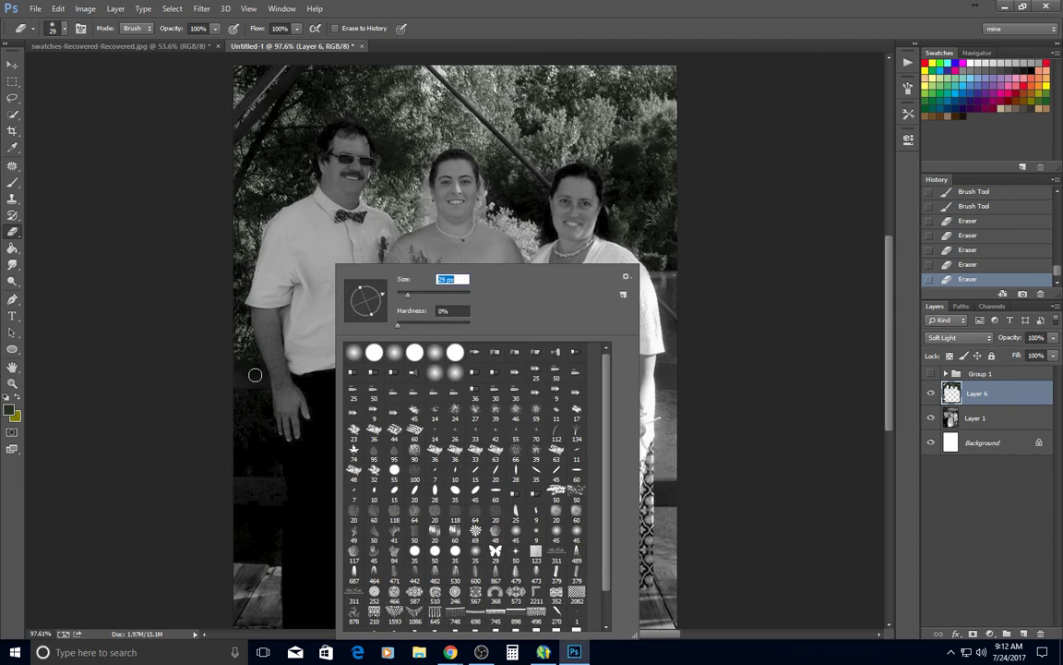
{"action": "key", "text": "Return"}
{"action": "left_click", "coordinate": [303, 410]}
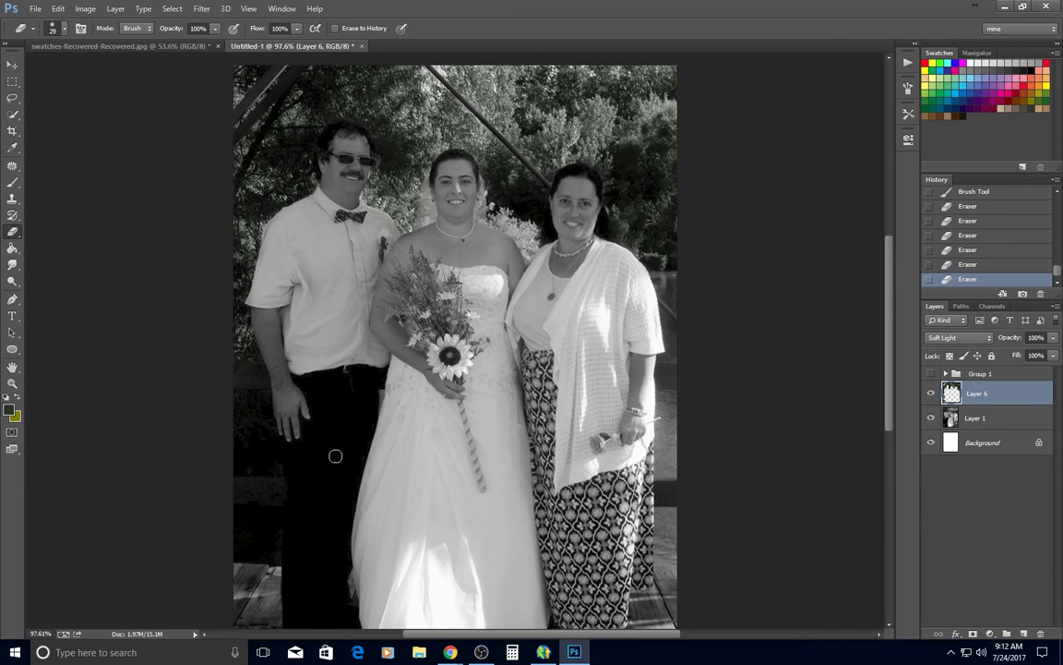
{"action": "left_click", "coordinate": [274, 443]}
- Touch up the foliage above the bride with the dark green brush
{"action": "left_click", "coordinate": [14, 183]}
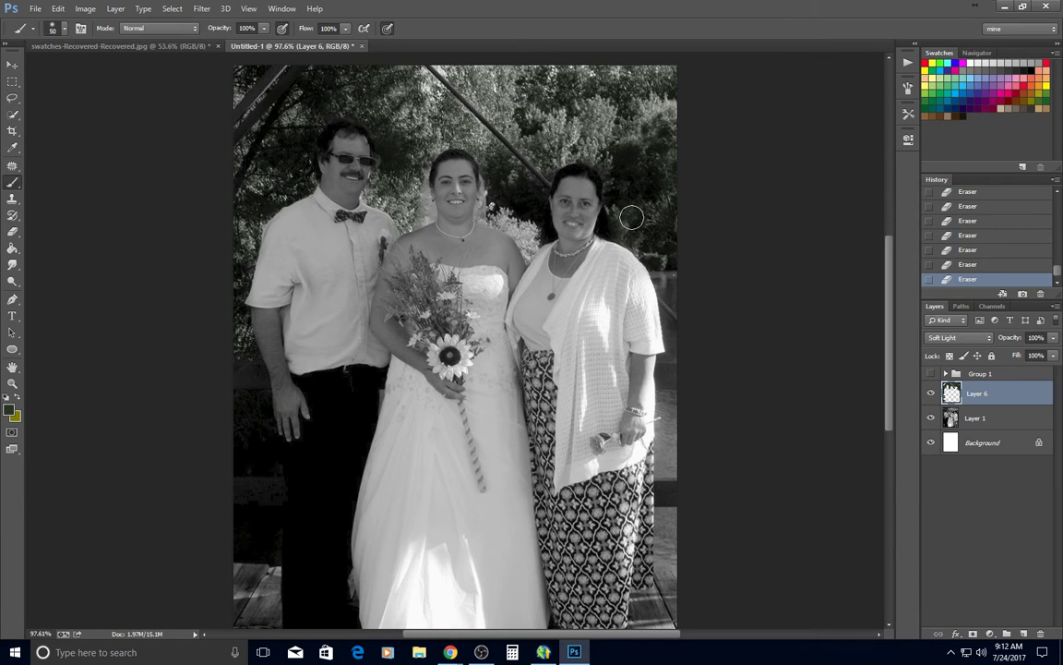
{"action": "mouse_move", "coordinate": [463, 71]}
{"action": "left_mouse_down"}
{"action": "mouse_move", "coordinate": [481, 108]}
{"action": "mouse_move", "coordinate": [463, 88]}
{"action": "left_mouse_up"}
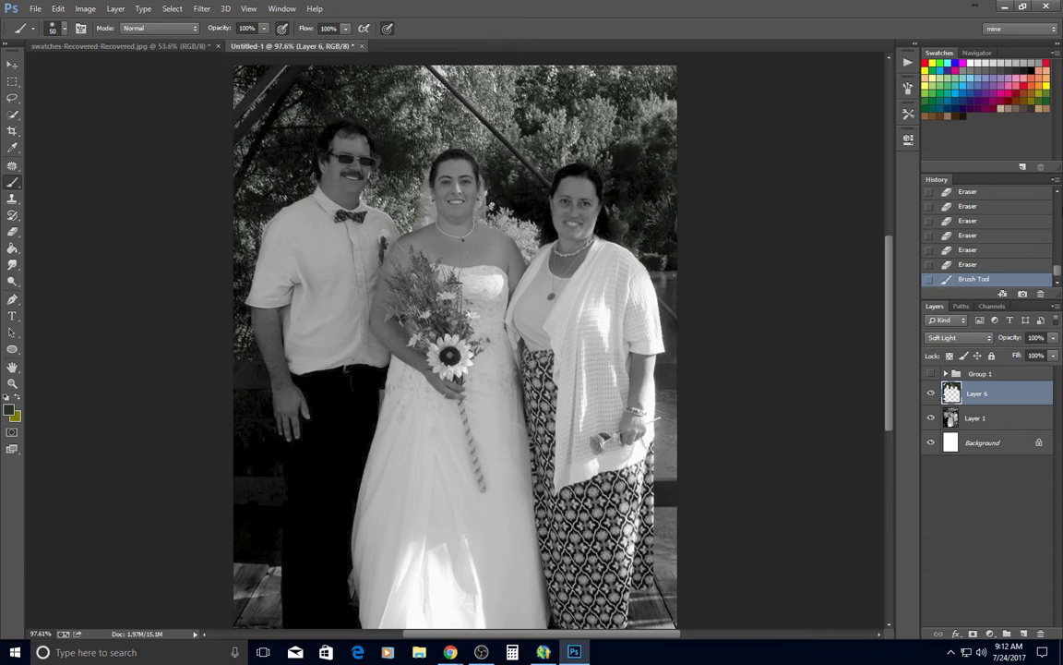
- In Layer 6's blending options, split the Underlying Layer white Blend If slider to 132 / 188
{"action": "double_click", "coordinate": [1023, 397]}
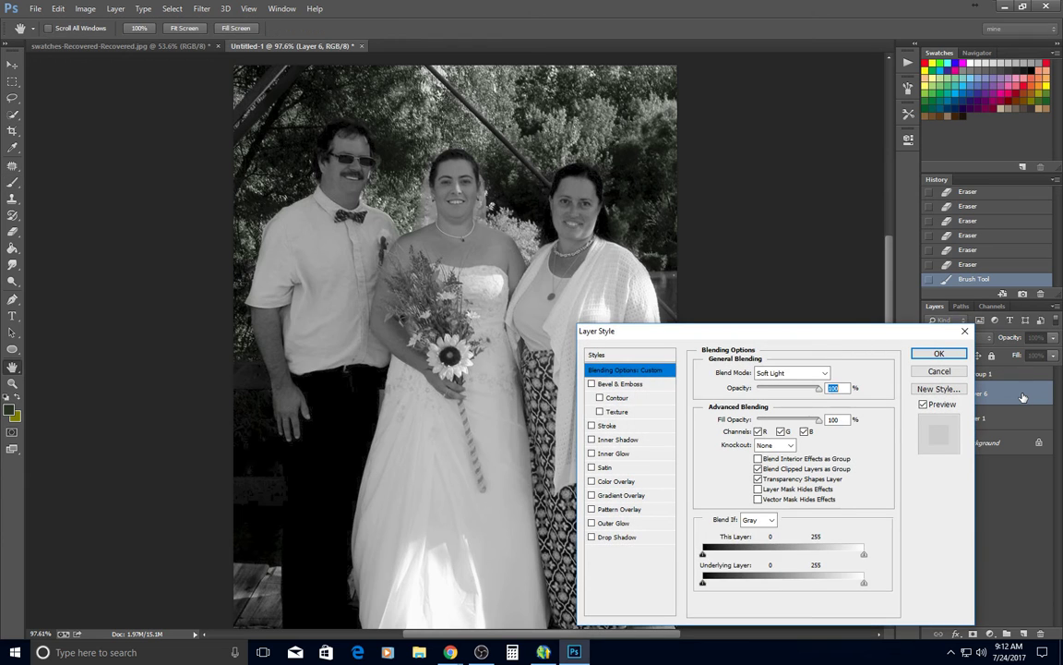
{"action": "left_click_drag", "start_coordinate": [770, 337], "coordinate": [853, 193]}
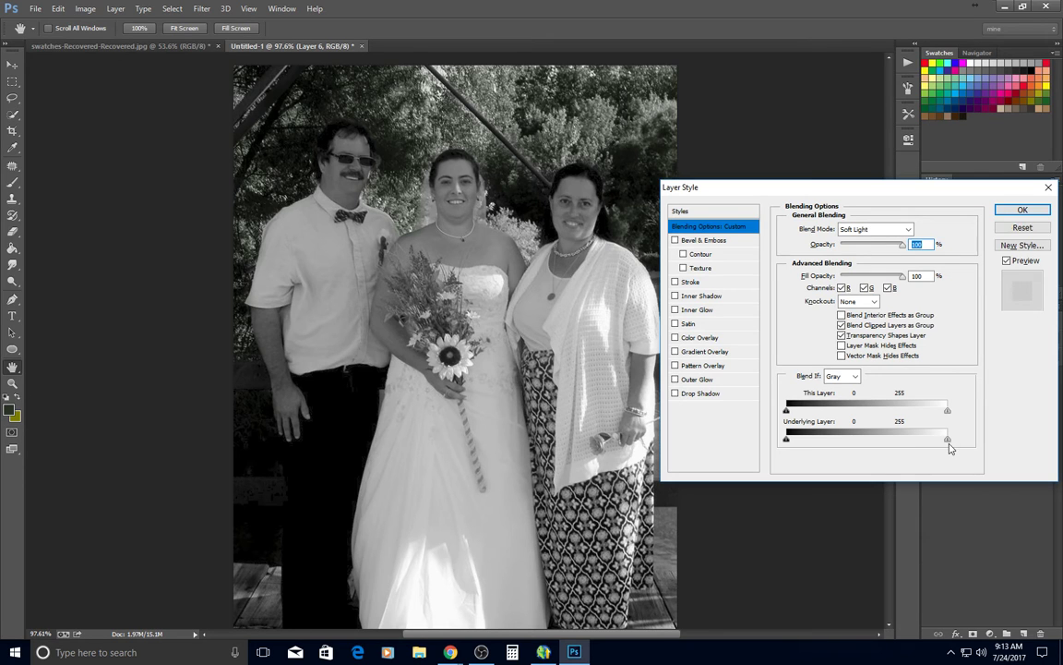
{"action": "left_click_drag", "start_coordinate": [945, 443], "coordinate": [871, 456]}
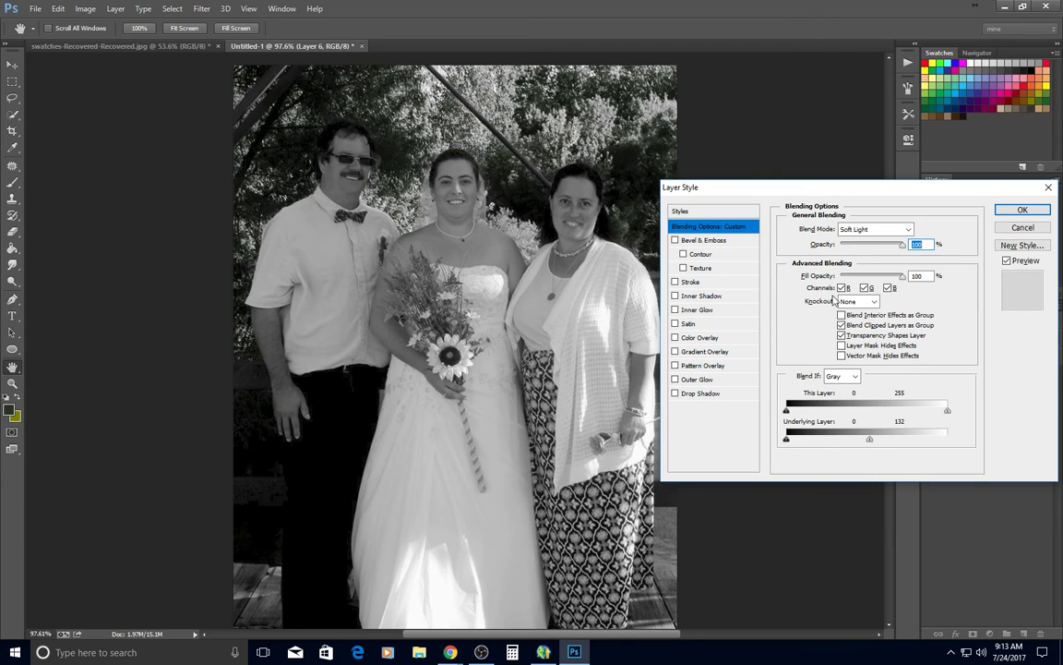
{"action": "left_click_drag", "start_coordinate": [871, 443], "coordinate": [908, 448]}
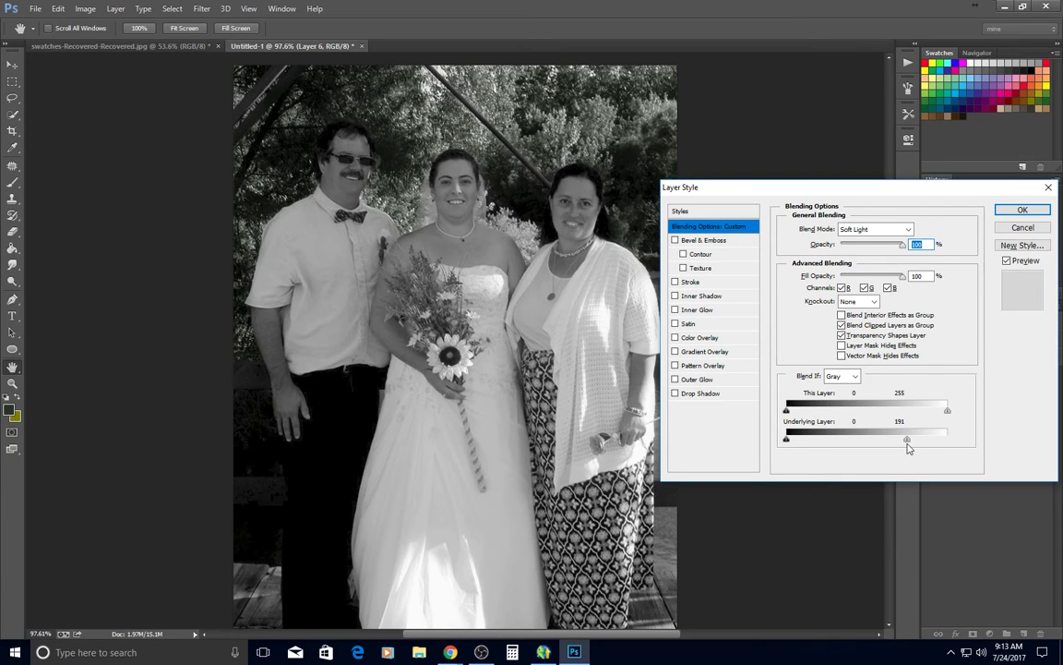
{"action": "key", "text": "alt"}
{"action": "mouse_move", "coordinate": [903, 444]}
{"action": "left_mouse_down"}
{"action": "mouse_move", "coordinate": [864, 445]}
{"action": "mouse_move", "coordinate": [920, 443]}
{"action": "mouse_move", "coordinate": [903, 444]}
{"action": "left_mouse_up"}
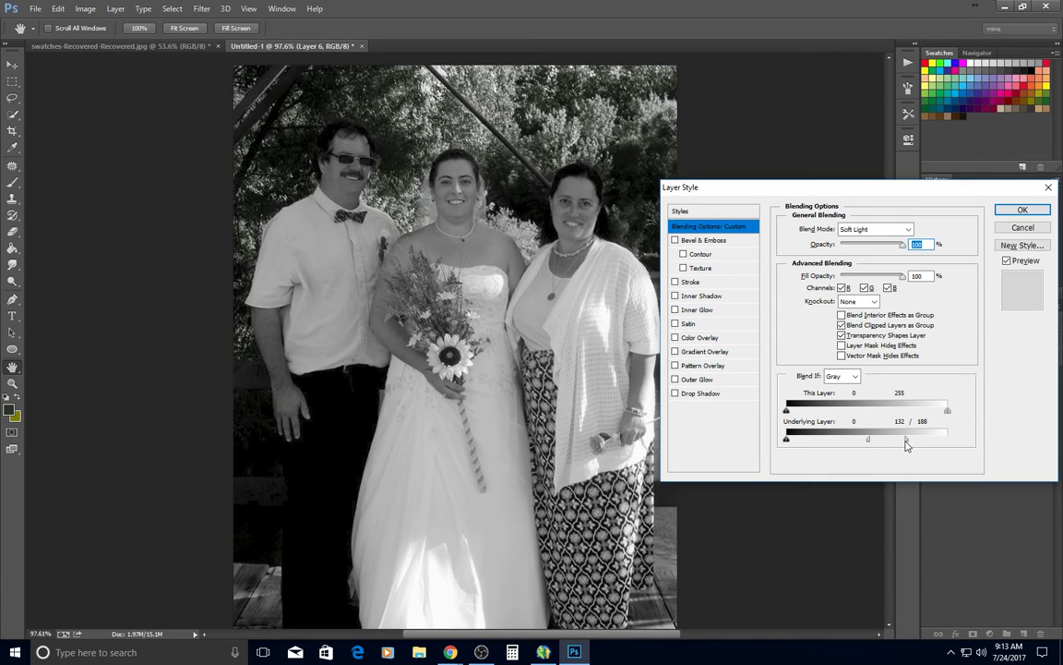
{"action": "left_click", "coordinate": [1019, 210]}
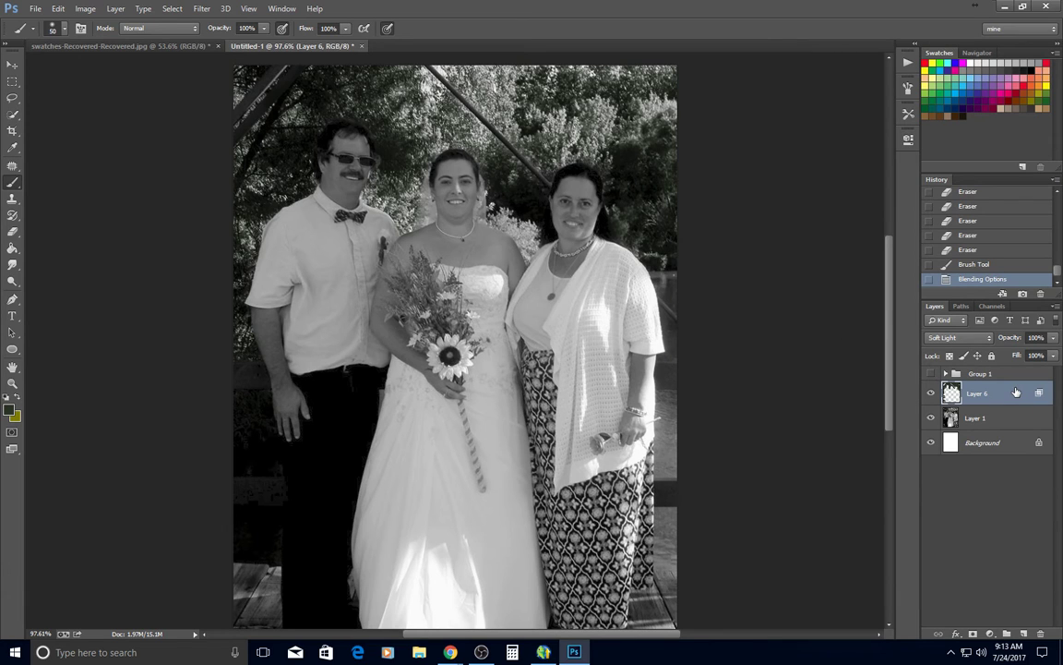
- Add another new layer above Layer 6 and set its blend mode to Soft Light
{"action": "left_click", "coordinate": [1024, 633]}
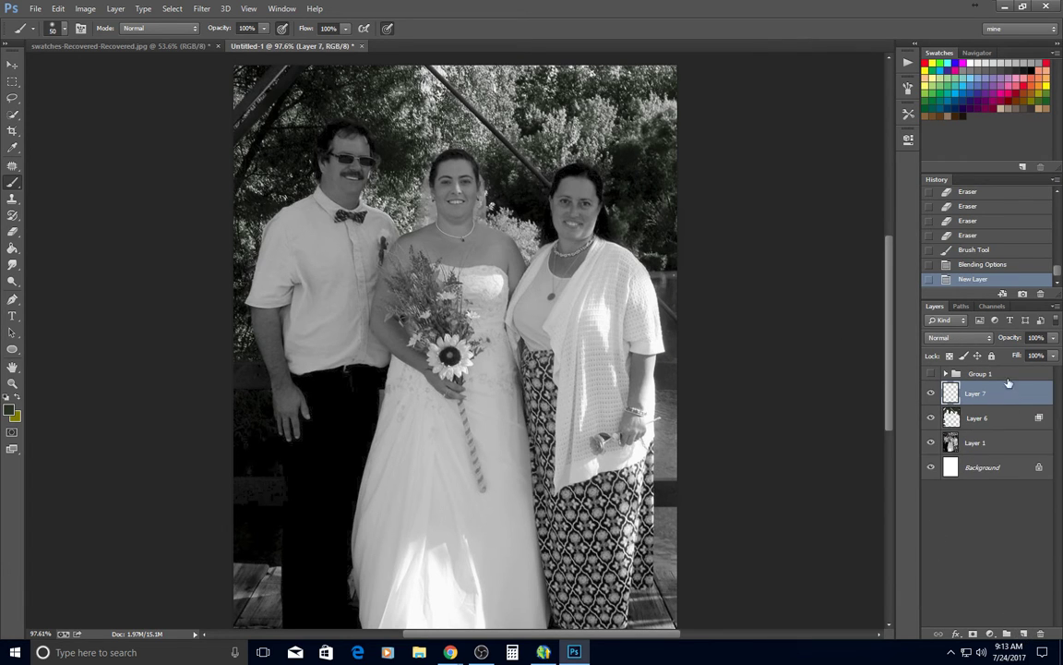
{"action": "left_click", "coordinate": [943, 340]}
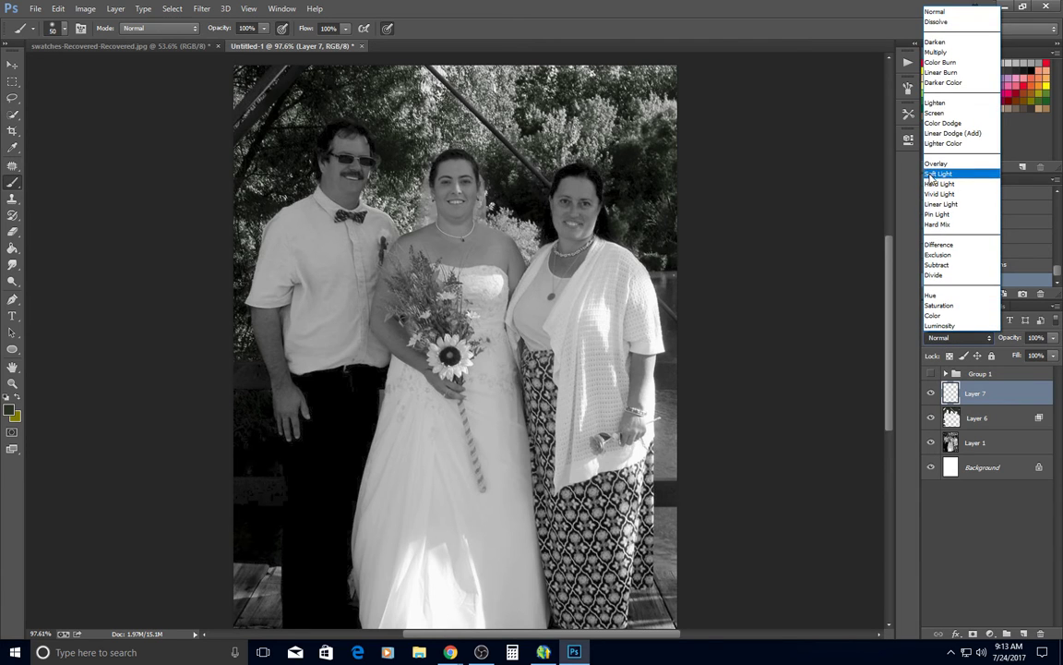
{"action": "left_click", "coordinate": [966, 174]}
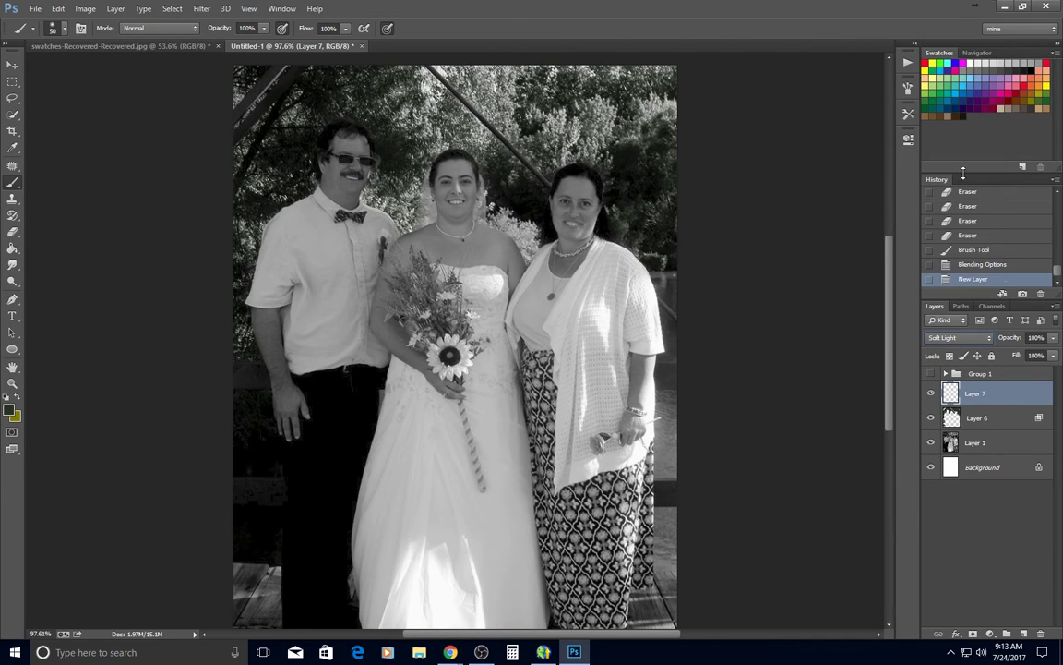
- Swap the foreground and background colours and brush olive green over the trees above and behind the two women
{"action": "left_click", "coordinate": [17, 398]}
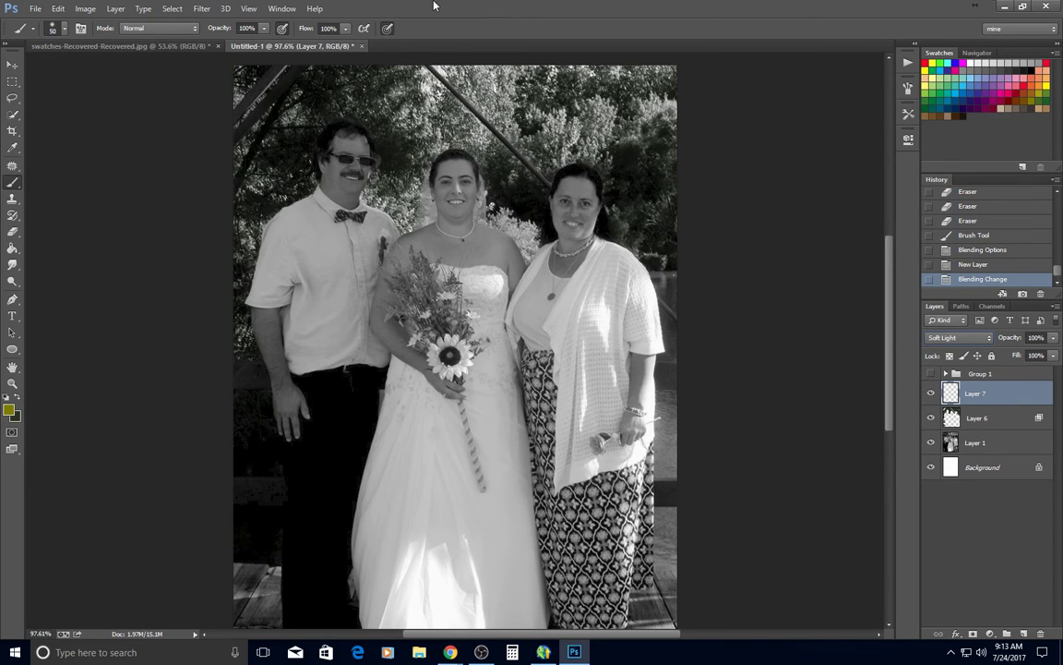
{"action": "mouse_move", "coordinate": [457, 76]}
{"action": "left_mouse_down"}
{"action": "mouse_move", "coordinate": [475, 90]}
{"action": "mouse_move", "coordinate": [422, 58]}
{"action": "mouse_move", "coordinate": [454, 97]}
{"action": "mouse_move", "coordinate": [450, 59]}
{"action": "mouse_move", "coordinate": [499, 67]}
{"action": "mouse_move", "coordinate": [489, 88]}
{"action": "mouse_move", "coordinate": [544, 153]}
{"action": "mouse_move", "coordinate": [494, 129]}
{"action": "mouse_move", "coordinate": [507, 111]}
{"action": "mouse_move", "coordinate": [540, 139]}
{"action": "mouse_move", "coordinate": [601, 156]}
{"action": "mouse_move", "coordinate": [554, 162]}
{"action": "mouse_move", "coordinate": [540, 101]}
{"action": "mouse_move", "coordinate": [614, 113]}
{"action": "mouse_move", "coordinate": [607, 98]}
{"action": "left_mouse_up"}
{"action": "mouse_move", "coordinate": [513, 67]}
{"action": "left_mouse_down"}
{"action": "mouse_move", "coordinate": [538, 71]}
{"action": "mouse_move", "coordinate": [410, 107]}
{"action": "mouse_move", "coordinate": [436, 127]}
{"action": "mouse_move", "coordinate": [403, 97]}
{"action": "mouse_move", "coordinate": [403, 113]}
{"action": "left_mouse_up"}
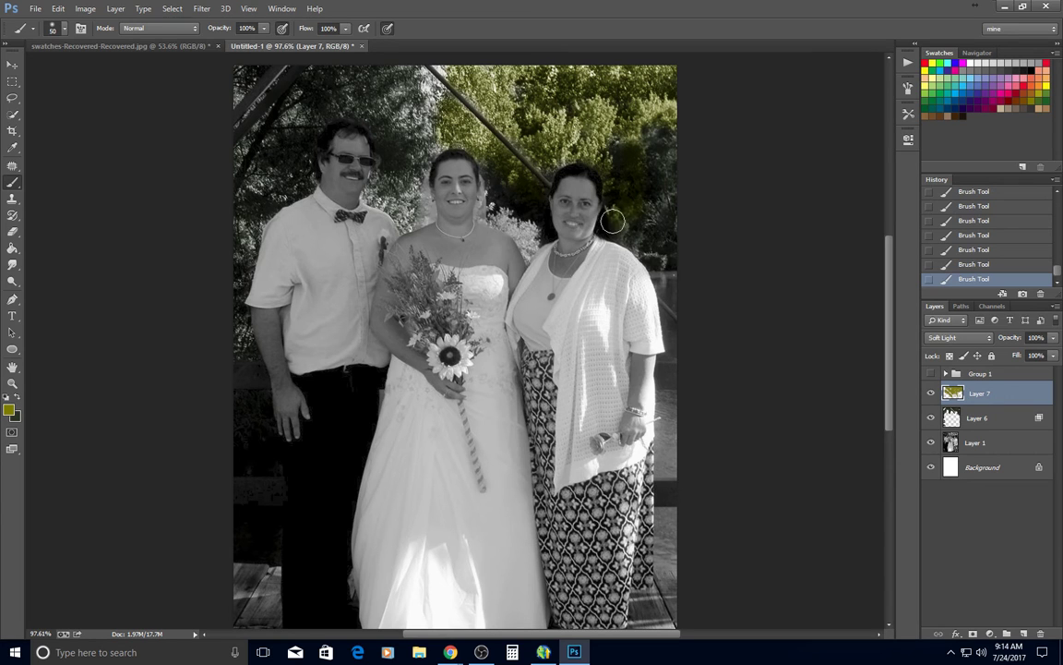
{"action": "left_click_drag", "start_coordinate": [670, 121], "coordinate": [623, 197]}
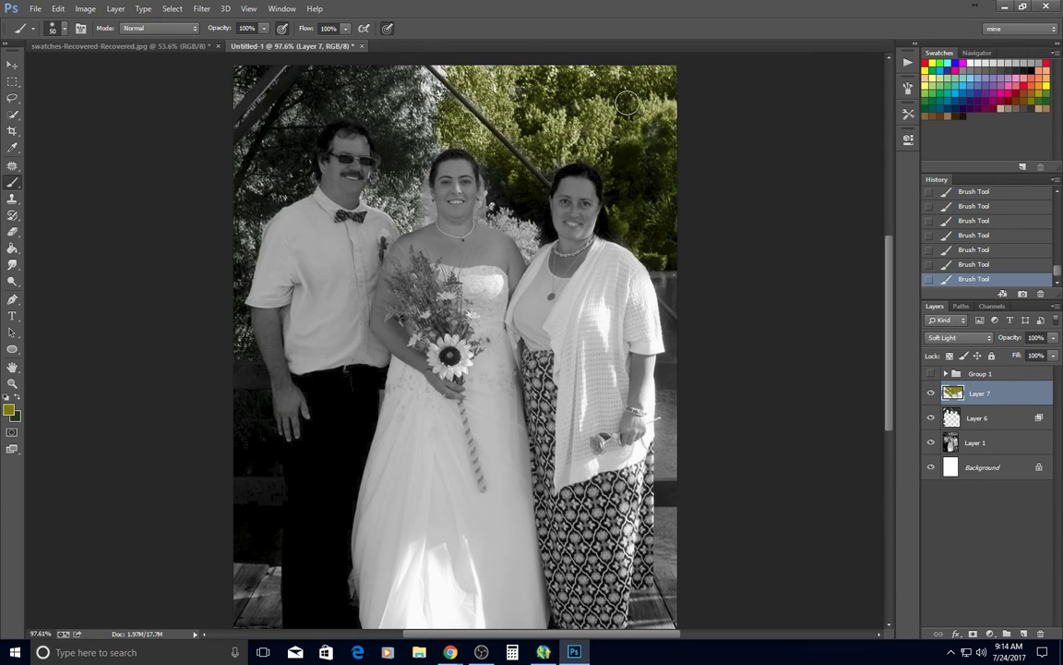
- Try painting olive green over the trees around the man and behind the bride, and undo those strokes
{"action": "mouse_move", "coordinate": [403, 74]}
{"action": "left_mouse_down"}
{"action": "mouse_move", "coordinate": [418, 153]}
{"action": "mouse_move", "coordinate": [411, 181]}
{"action": "mouse_move", "coordinate": [392, 191]}
{"action": "mouse_move", "coordinate": [384, 178]}
{"action": "mouse_move", "coordinate": [389, 120]}
{"action": "mouse_move", "coordinate": [369, 84]}
{"action": "mouse_move", "coordinate": [404, 168]}
{"action": "mouse_move", "coordinate": [402, 54]}
{"action": "mouse_move", "coordinate": [393, 124]}
{"action": "mouse_move", "coordinate": [322, 97]}
{"action": "mouse_move", "coordinate": [327, 89]}
{"action": "mouse_move", "coordinate": [278, 117]}
{"action": "mouse_move", "coordinate": [273, 136]}
{"action": "mouse_move", "coordinate": [307, 129]}
{"action": "mouse_move", "coordinate": [334, 90]}
{"action": "mouse_move", "coordinate": [296, 140]}
{"action": "mouse_move", "coordinate": [298, 187]}
{"action": "mouse_move", "coordinate": [293, 155]}
{"action": "mouse_move", "coordinate": [284, 186]}
{"action": "mouse_move", "coordinate": [222, 194]}
{"action": "left_mouse_up"}
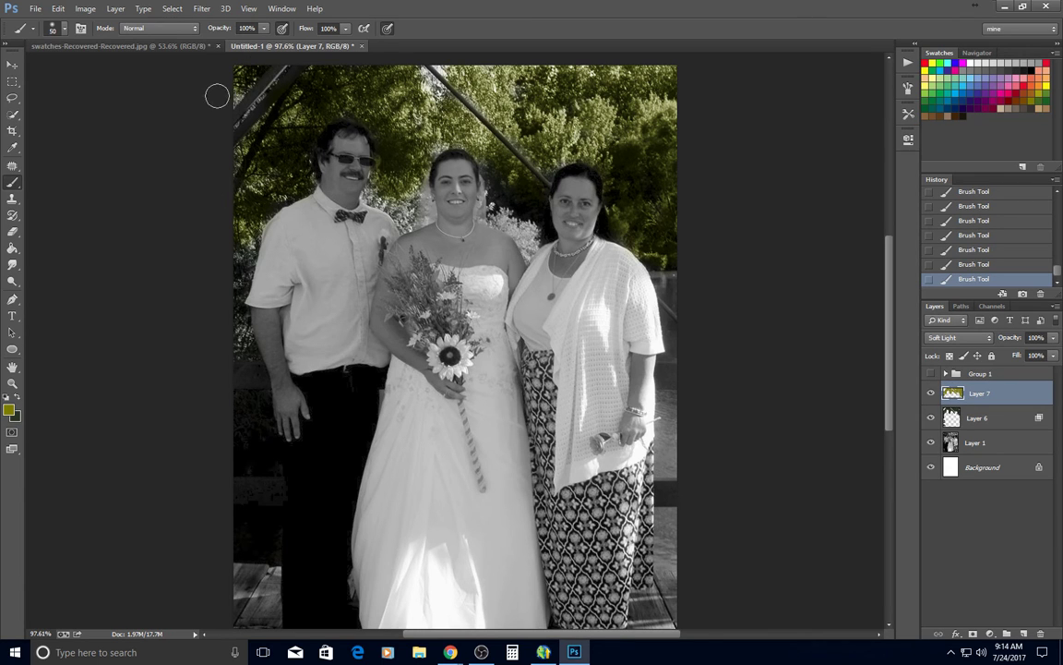
{"action": "left_click_drag", "start_coordinate": [430, 198], "coordinate": [482, 203]}
{"action": "left_click", "coordinate": [985, 265]}
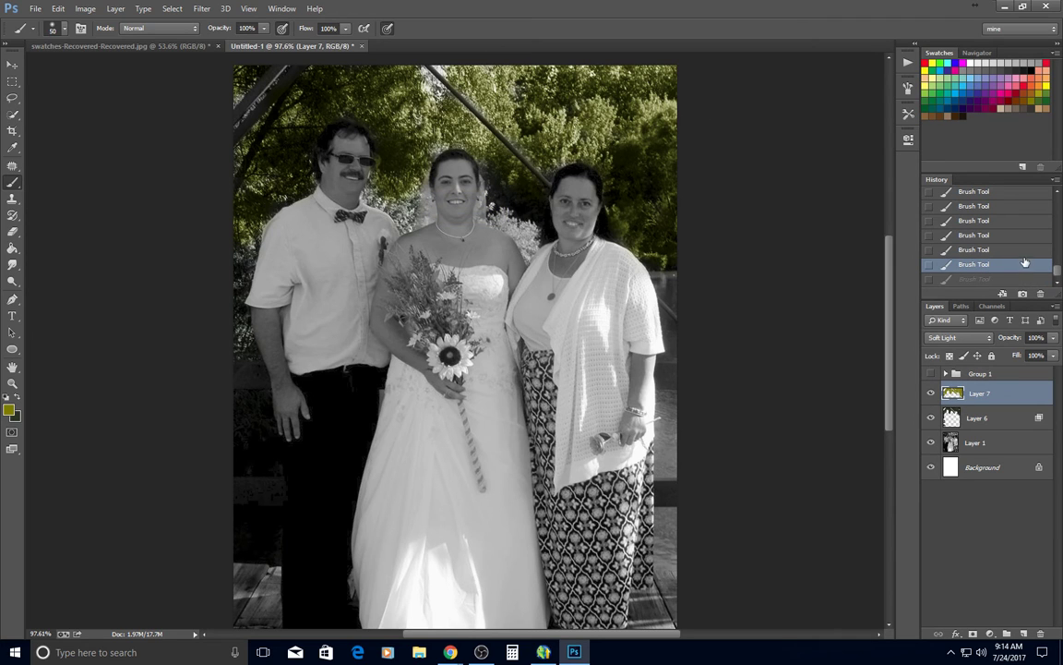
{"action": "left_click", "coordinate": [986, 250]}
{"action": "left_click", "coordinate": [976, 235]}
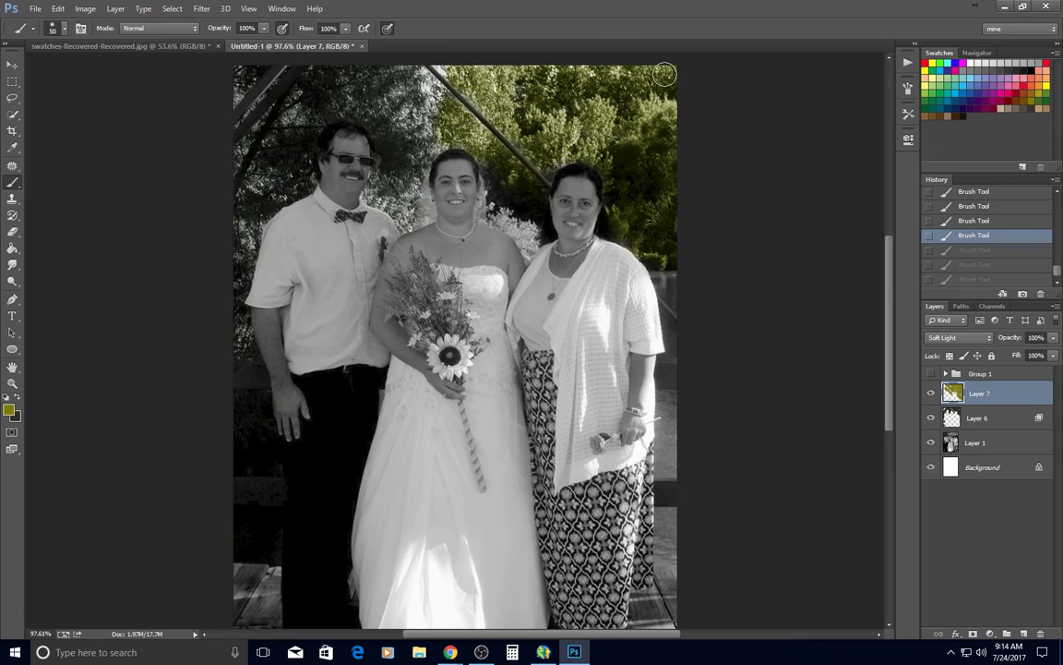
- Finish brushing olive green over the trees beside the woman in the cardigan, and raise Layer 7's Underlying Layer black Blend If slider
{"action": "left_click_drag", "start_coordinate": [613, 164], "coordinate": [675, 170]}
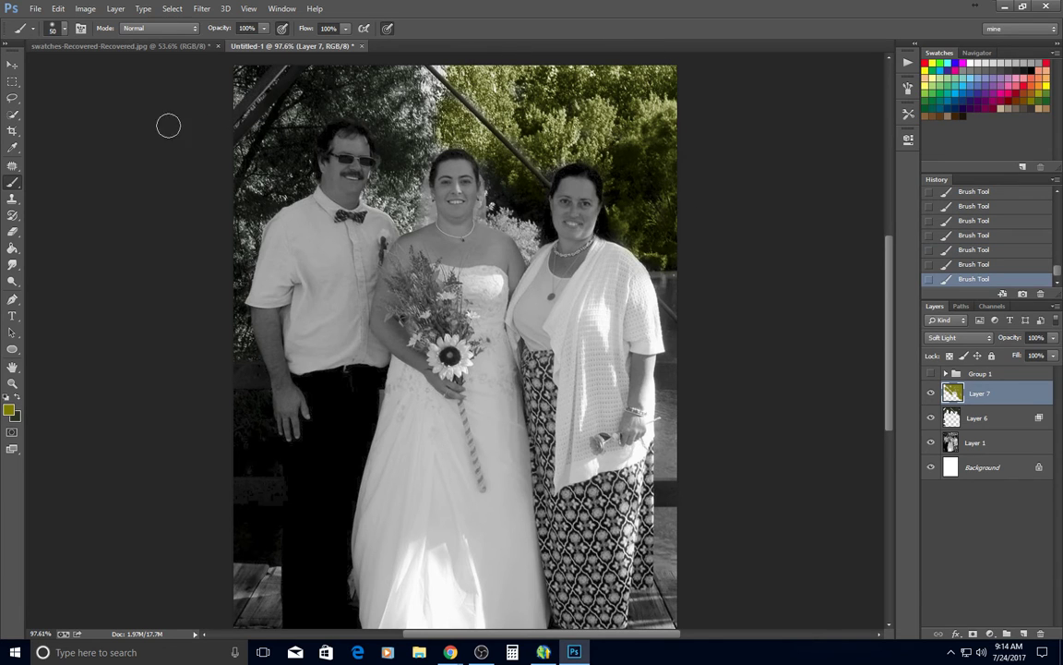
{"action": "double_click", "coordinate": [1020, 395]}
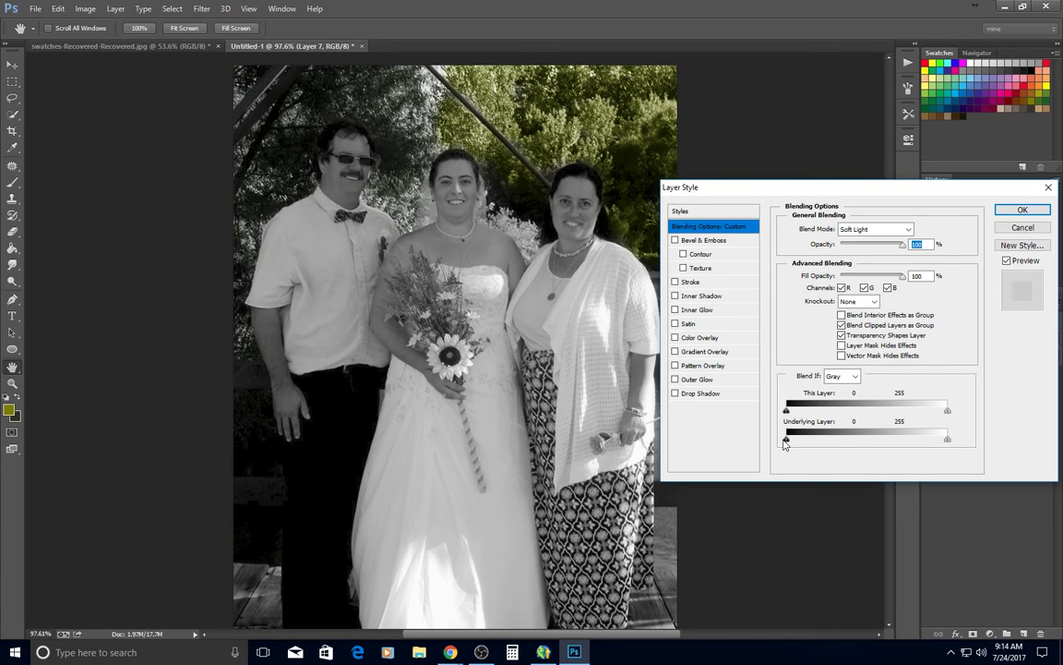
{"action": "left_click_drag", "start_coordinate": [787, 442], "coordinate": [841, 443]}
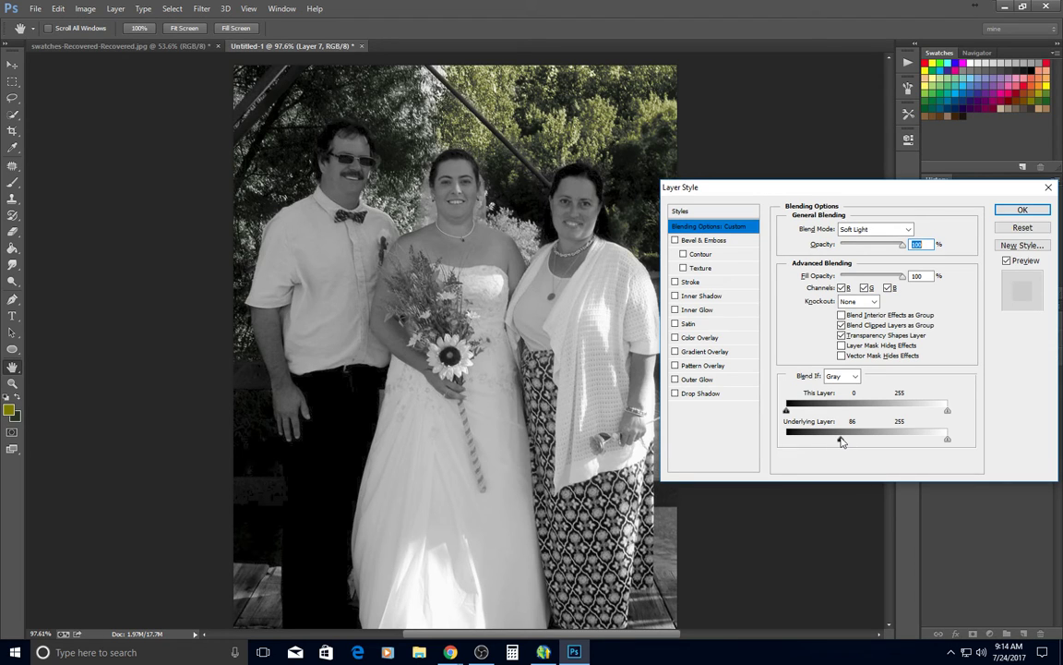
{"action": "left_click_drag", "start_coordinate": [840, 442], "coordinate": [885, 442]}
{"action": "left_click", "coordinate": [1022, 209]}
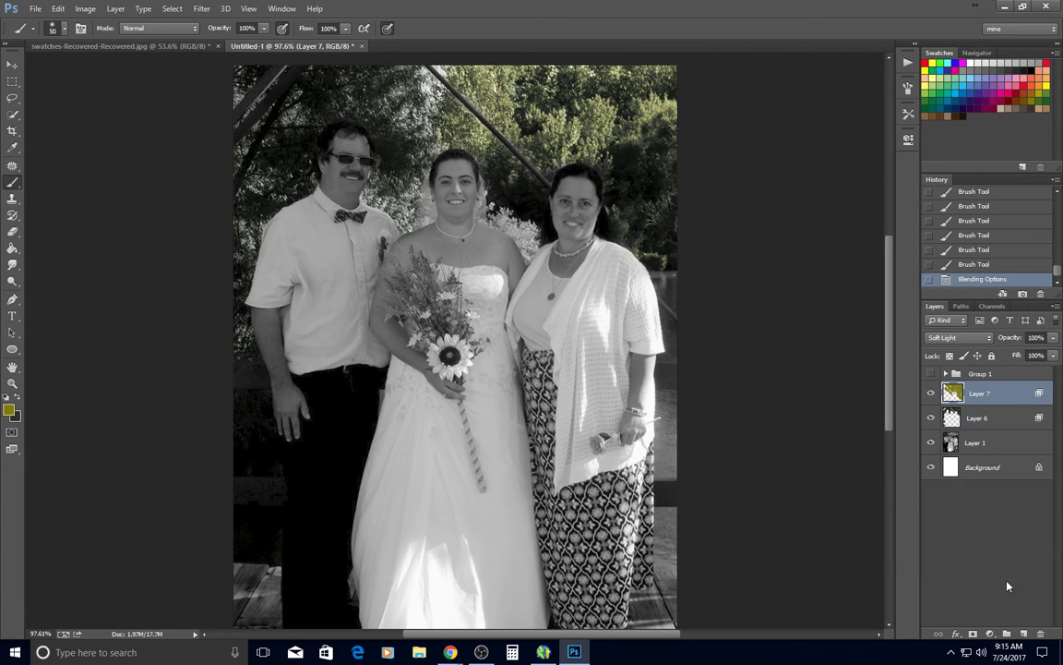
- Add a new layer above Layer 7, set it to Soft Light, and choose the 74 px scattered maple leaves brush
{"action": "left_click", "coordinate": [1024, 634]}
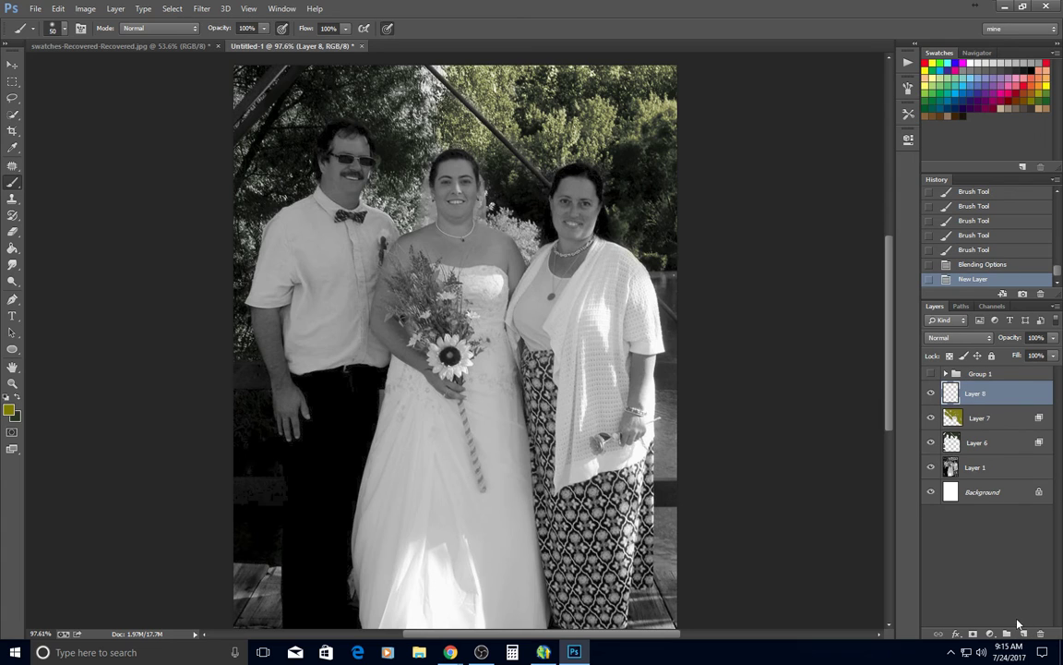
{"action": "left_click", "coordinate": [958, 337]}
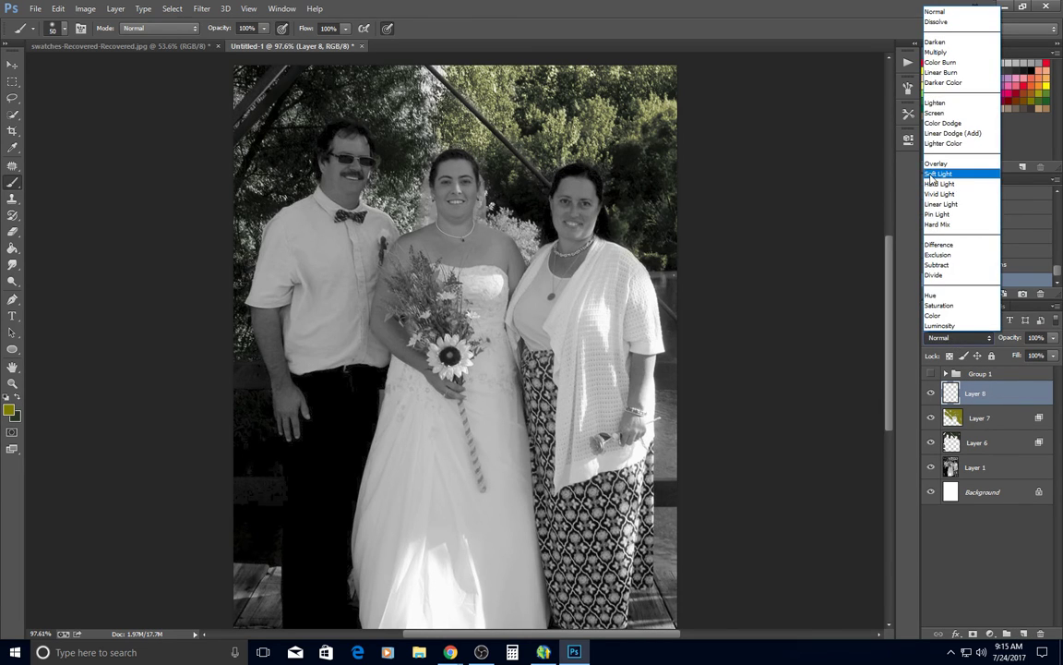
{"action": "left_click", "coordinate": [939, 173]}
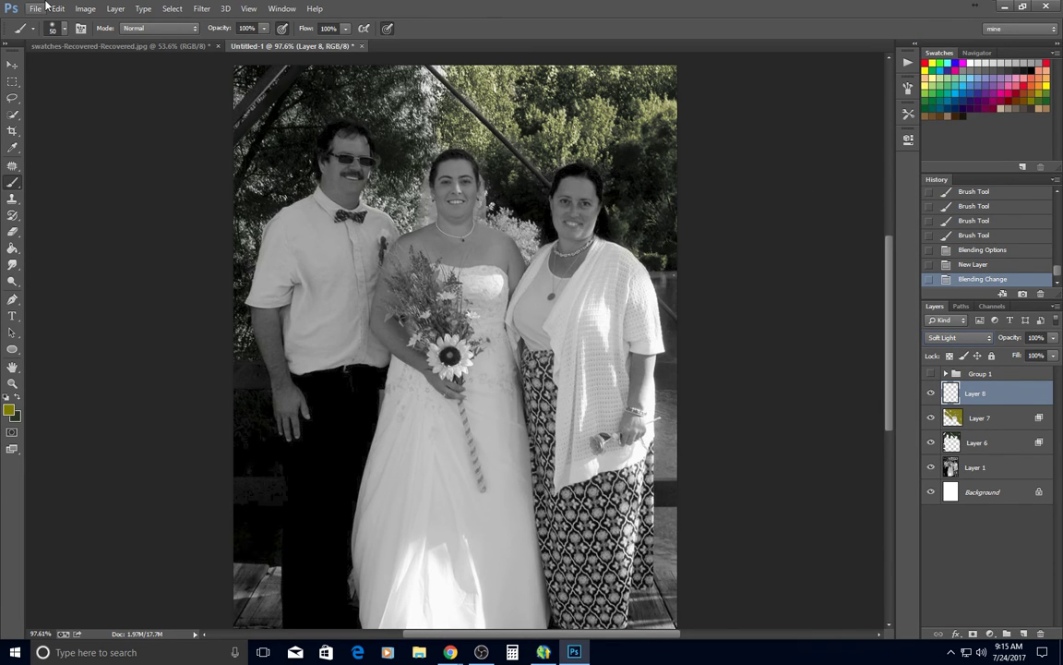
{"action": "left_click", "coordinate": [53, 28]}
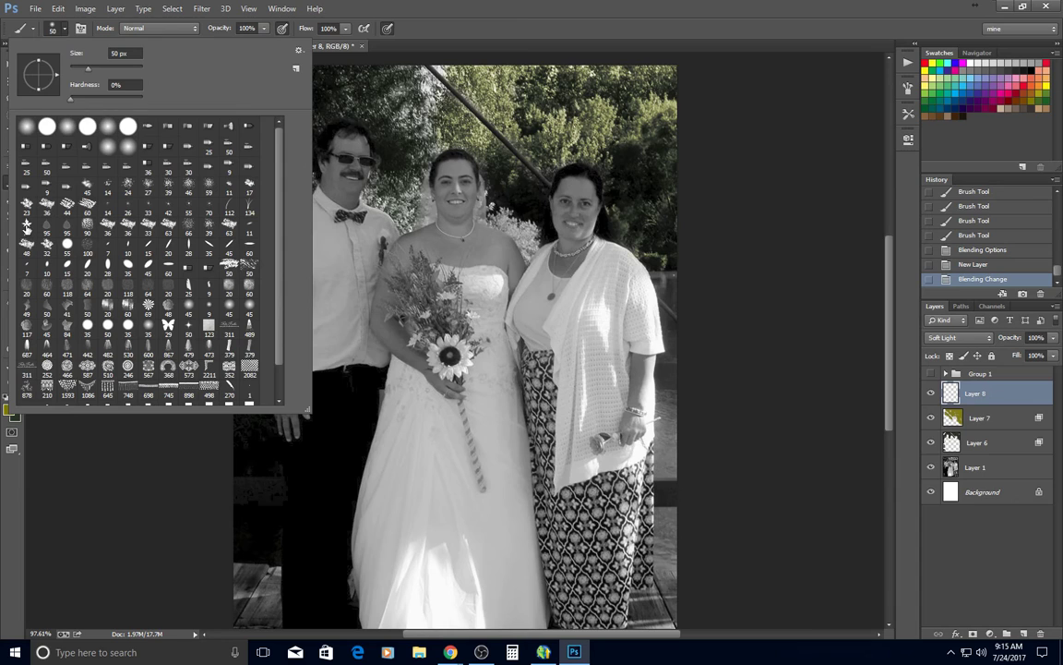
{"action": "left_click", "coordinate": [27, 224]}
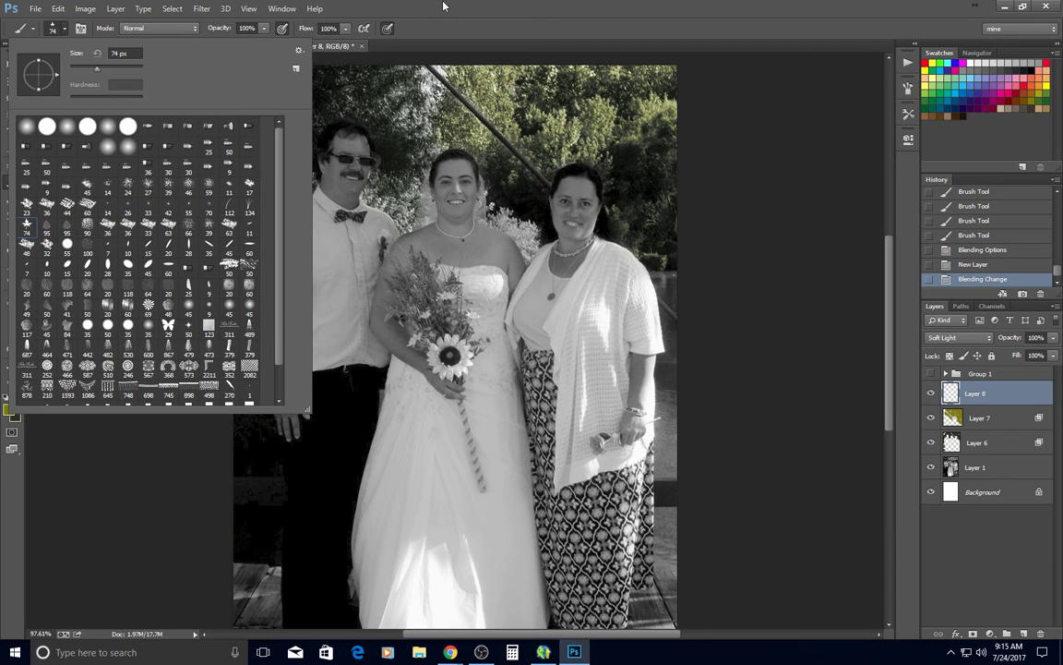
- Test the maple leaves brush in a new blank document and close that document without saving
{"action": "left_click", "coordinate": [41, 35]}
{"action": "left_click", "coordinate": [35, 8]}
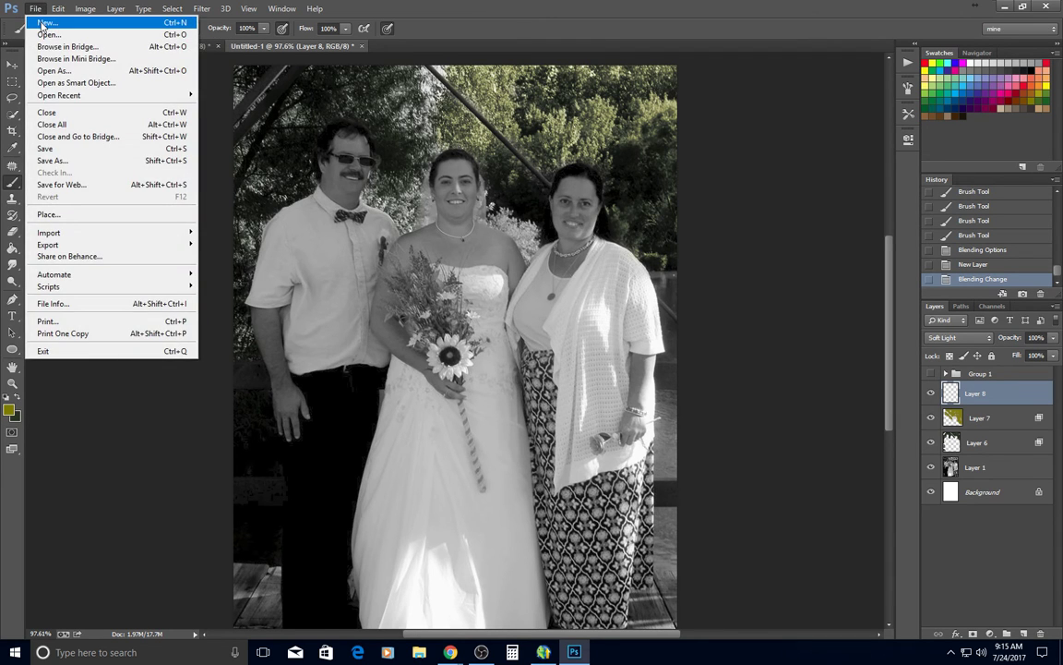
{"action": "left_click", "coordinate": [40, 20]}
{"action": "left_click", "coordinate": [835, 157]}
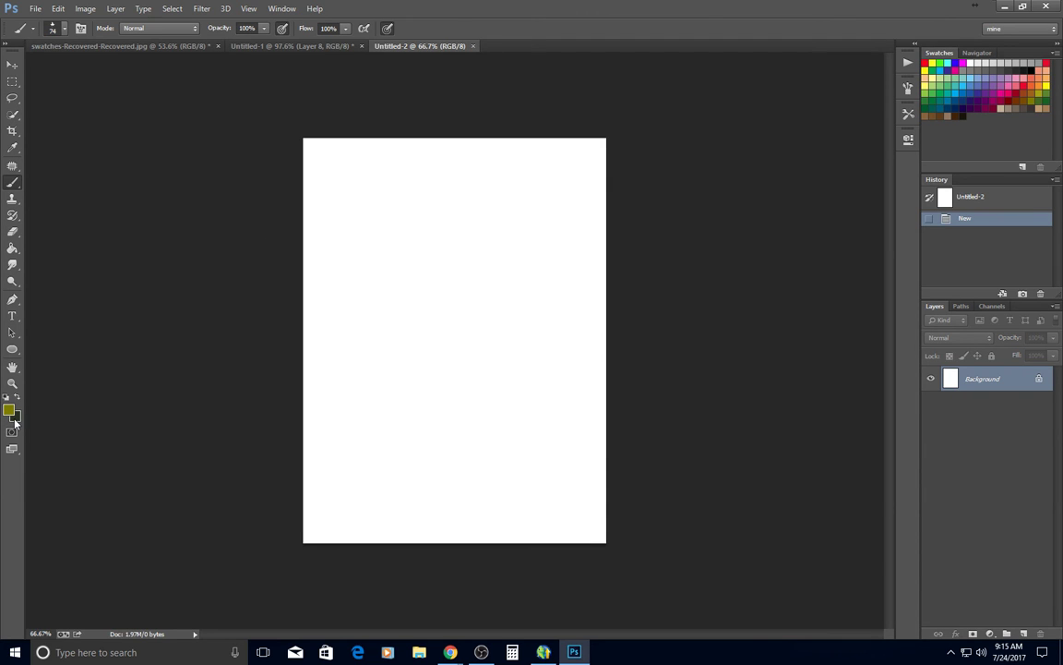
{"action": "mouse_move", "coordinate": [333, 222]}
{"action": "left_mouse_down"}
{"action": "mouse_move", "coordinate": [319, 205]}
{"action": "mouse_move", "coordinate": [349, 211]}
{"action": "mouse_move", "coordinate": [337, 251]}
{"action": "mouse_move", "coordinate": [399, 267]}
{"action": "mouse_move", "coordinate": [411, 208]}
{"action": "mouse_move", "coordinate": [374, 194]}
{"action": "mouse_move", "coordinate": [448, 171]}
{"action": "mouse_move", "coordinate": [504, 298]}
{"action": "mouse_move", "coordinate": [364, 373]}
{"action": "mouse_move", "coordinate": [545, 415]}
{"action": "mouse_move", "coordinate": [344, 519]}
{"action": "mouse_move", "coordinate": [388, 333]}
{"action": "mouse_move", "coordinate": [480, 152]}
{"action": "mouse_move", "coordinate": [314, 175]}
{"action": "mouse_move", "coordinate": [400, 364]}
{"action": "mouse_move", "coordinate": [384, 285]}
{"action": "left_mouse_up"}
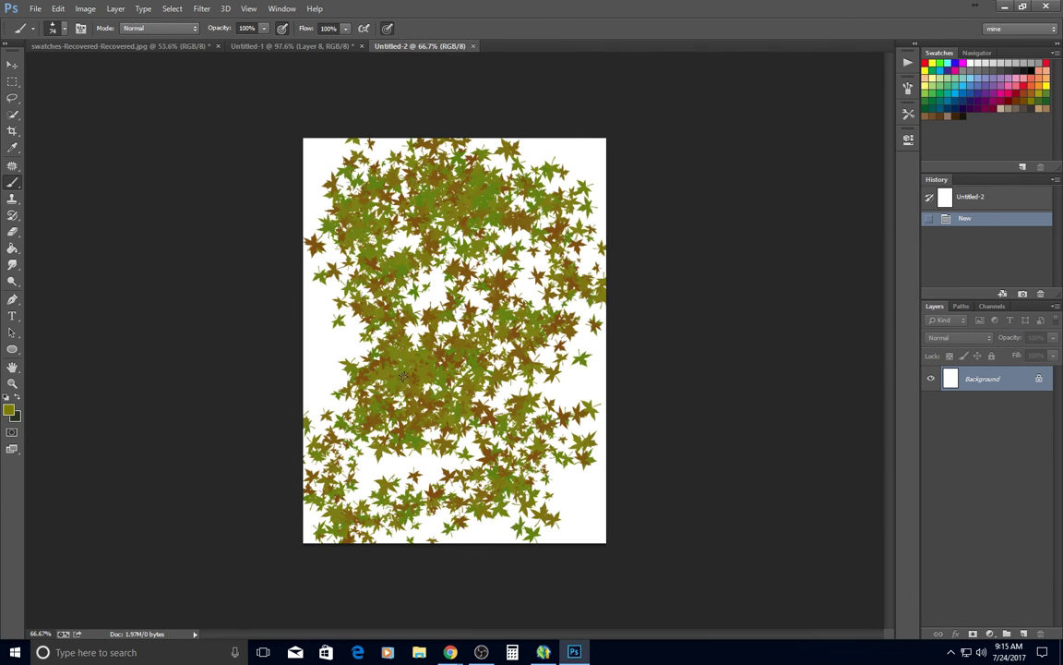
{"action": "left_click", "coordinate": [479, 46]}
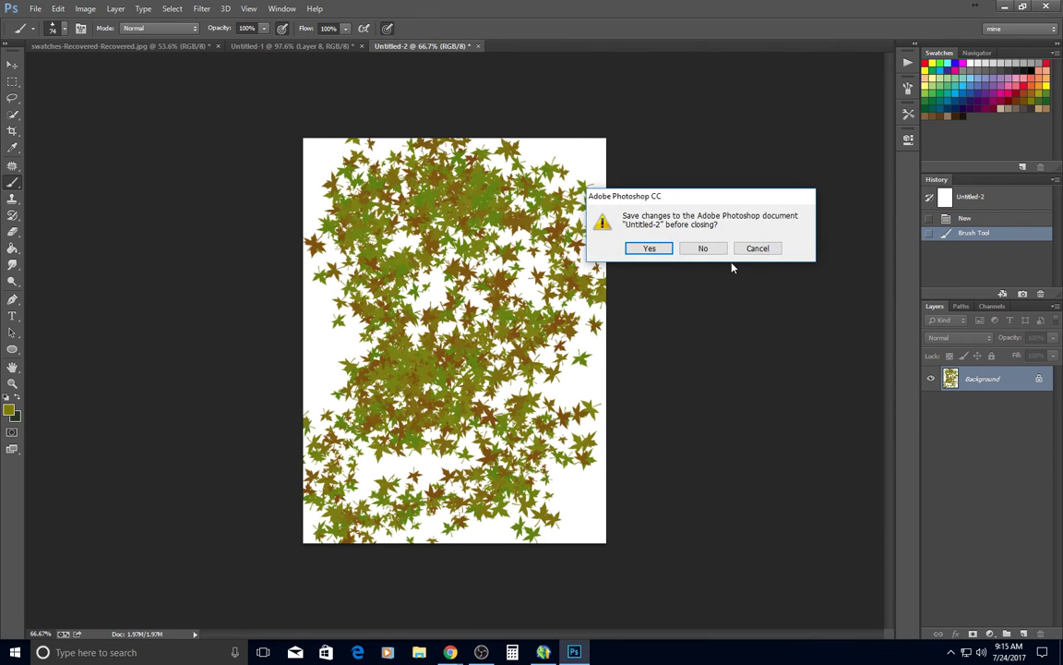
{"action": "left_click", "coordinate": [705, 246]}
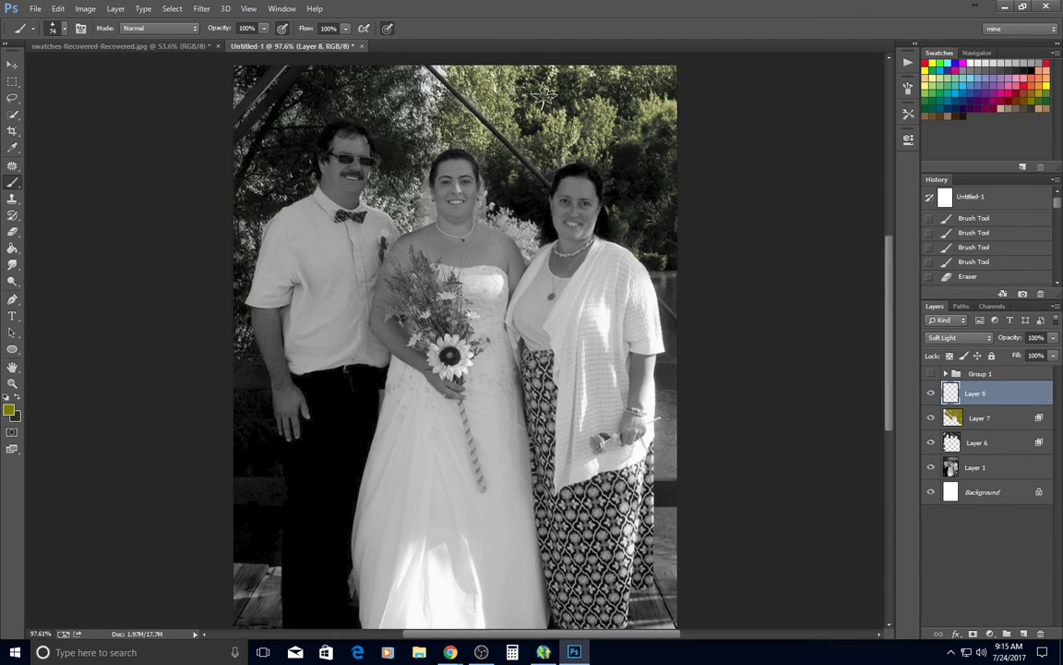
- Reduce the leaf brush to 20 px and paint leaf colour over the trees above and behind the two women on Layer 8
{"action": "right_click", "coordinate": [598, 98]}
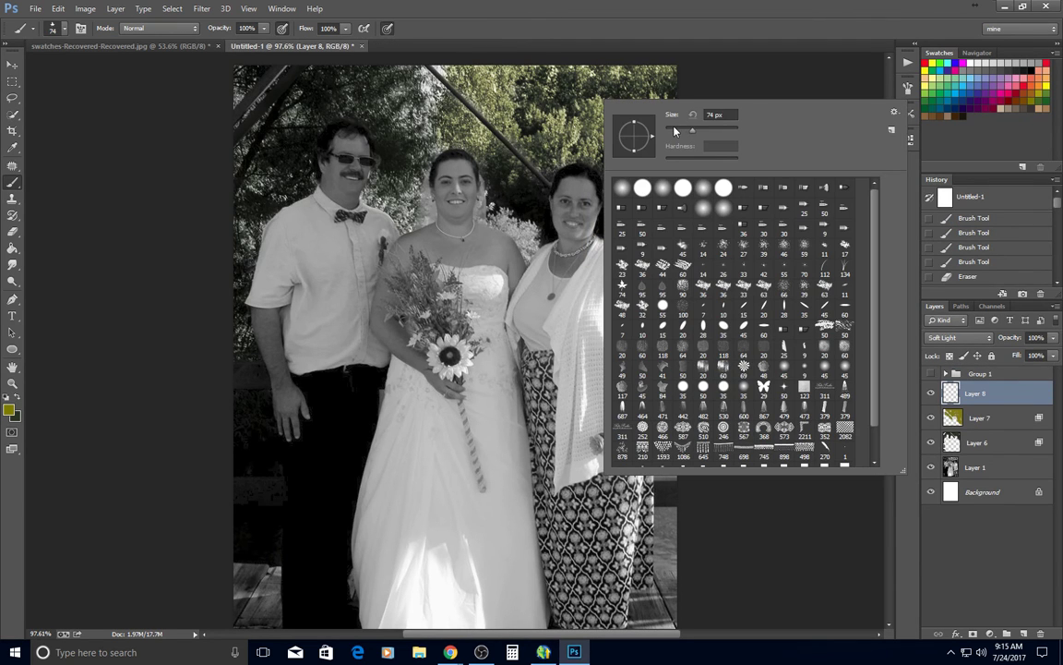
{"action": "left_click_drag", "start_coordinate": [675, 132], "coordinate": [672, 130]}
{"action": "key", "text": "Return"}
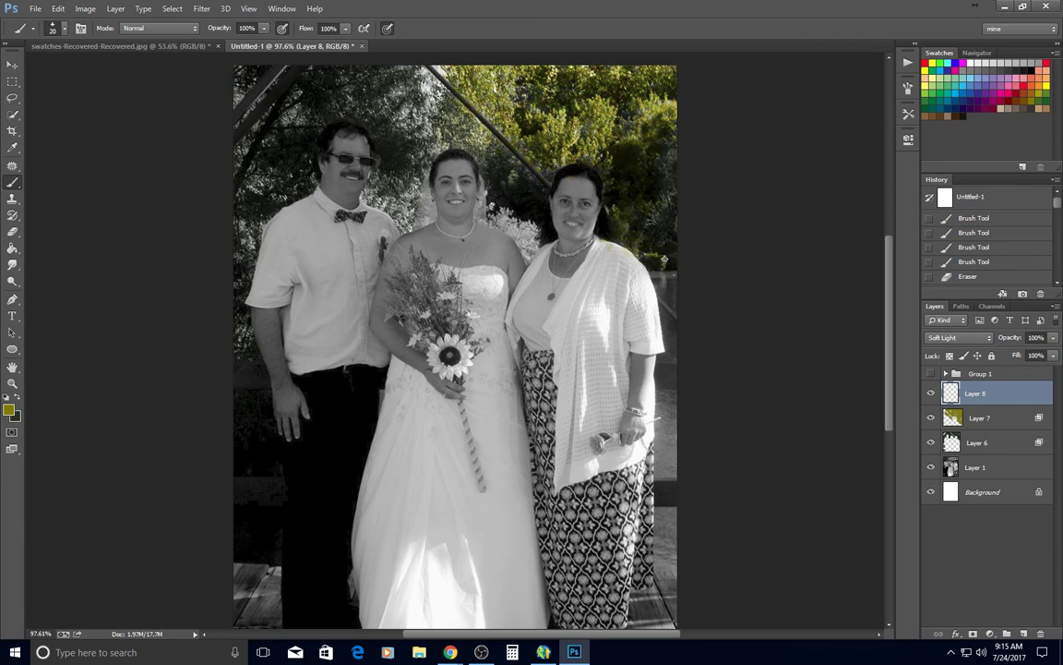
{"action": "left_click_drag", "start_coordinate": [616, 250], "coordinate": [616, 249]}
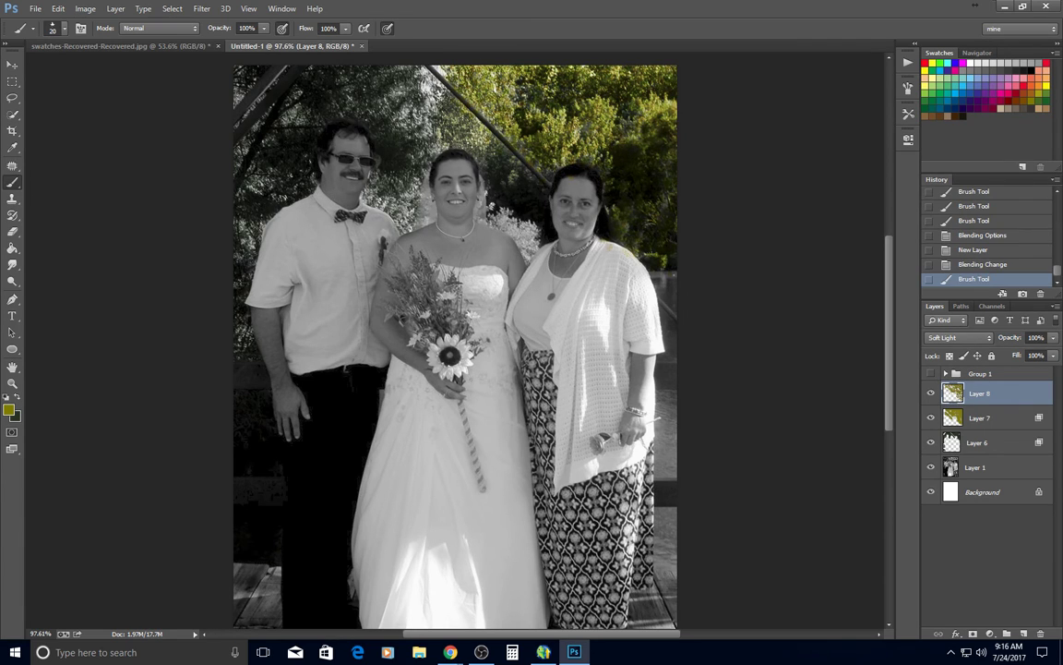
{"action": "left_click", "coordinate": [533, 194]}
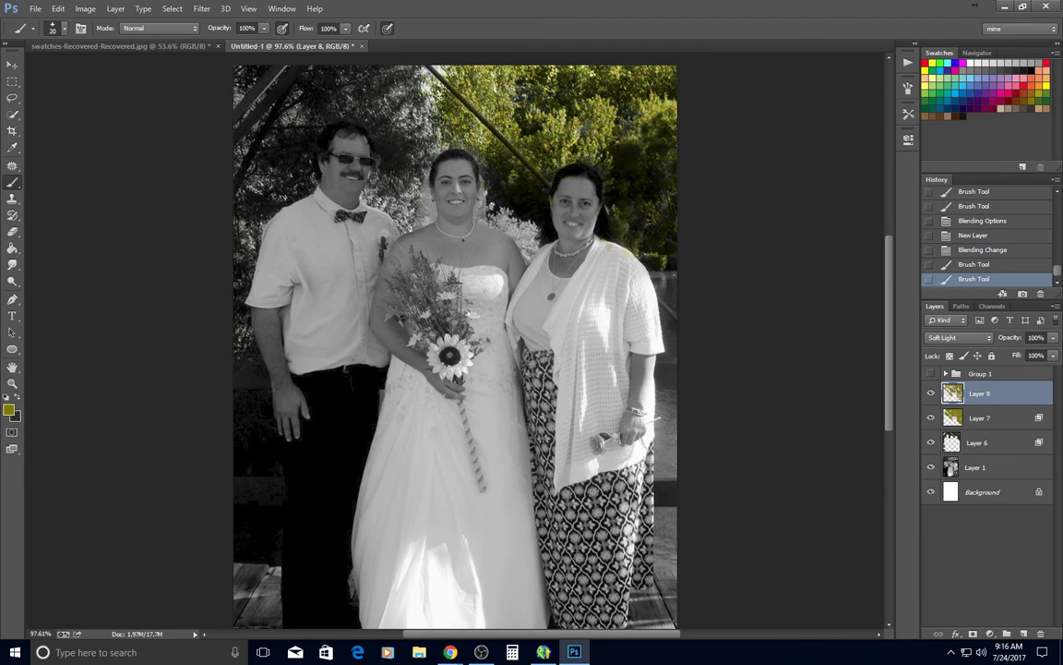
{"action": "left_click", "coordinate": [454, 178]}
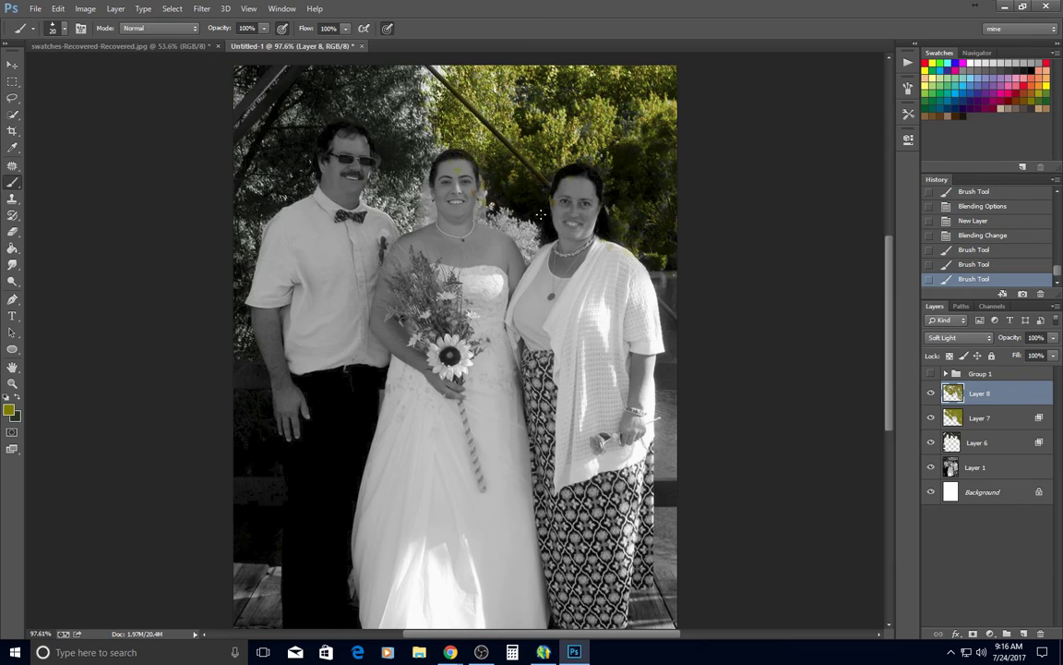
{"action": "left_click", "coordinate": [484, 169]}
{"action": "left_click", "coordinate": [485, 170]}
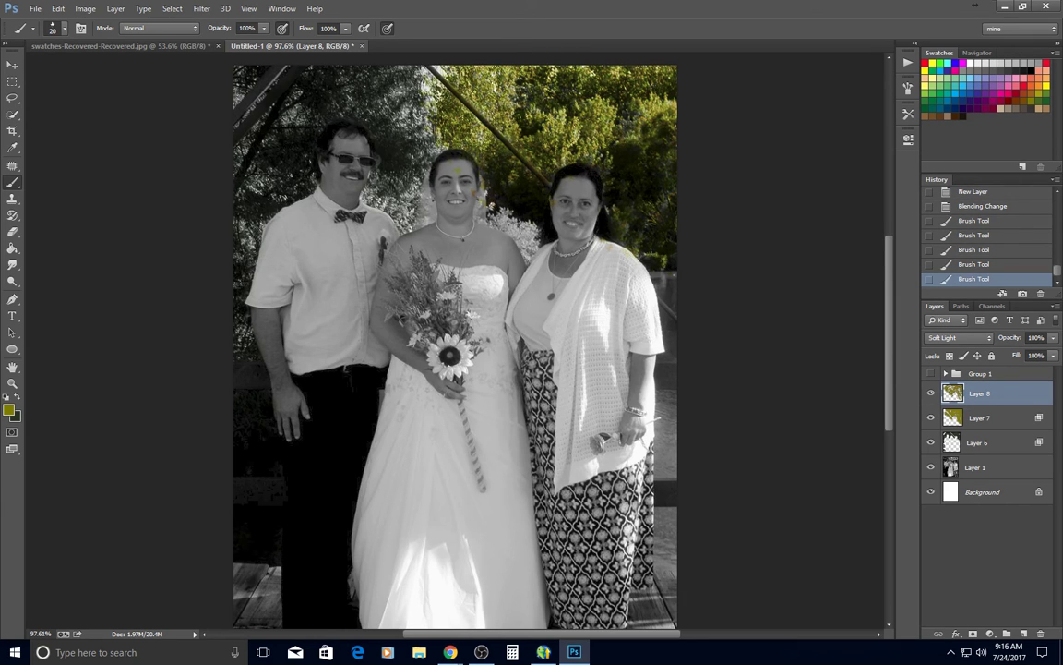
{"action": "left_click", "coordinate": [485, 170]}
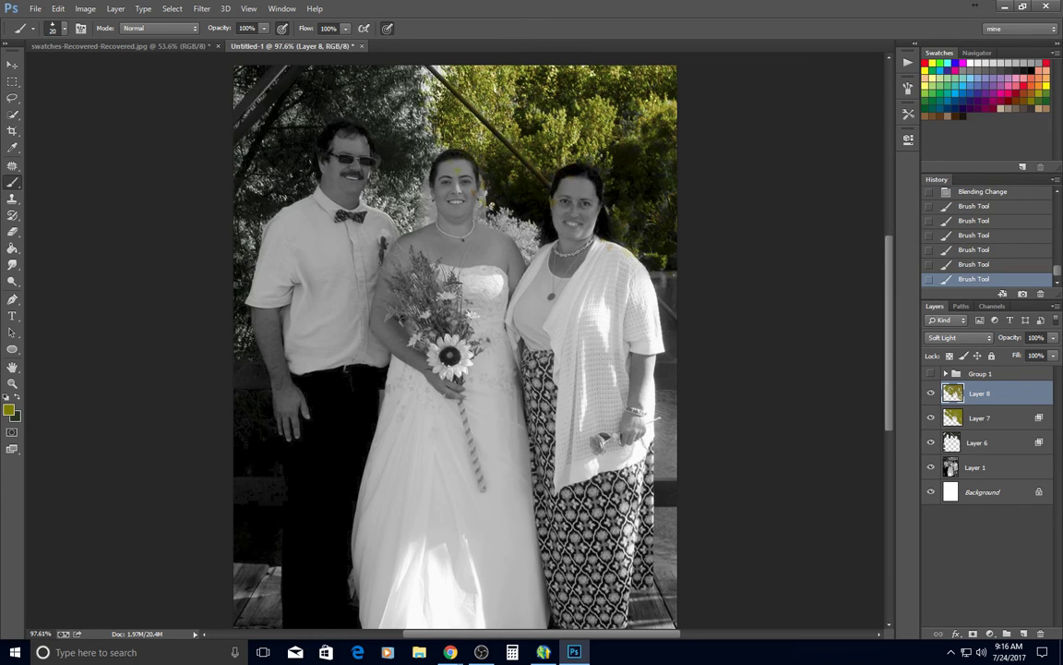
- Erase the stray leaf marks from the faces of the bride and the woman in the cardigan
{"action": "left_click", "coordinate": [12, 232]}
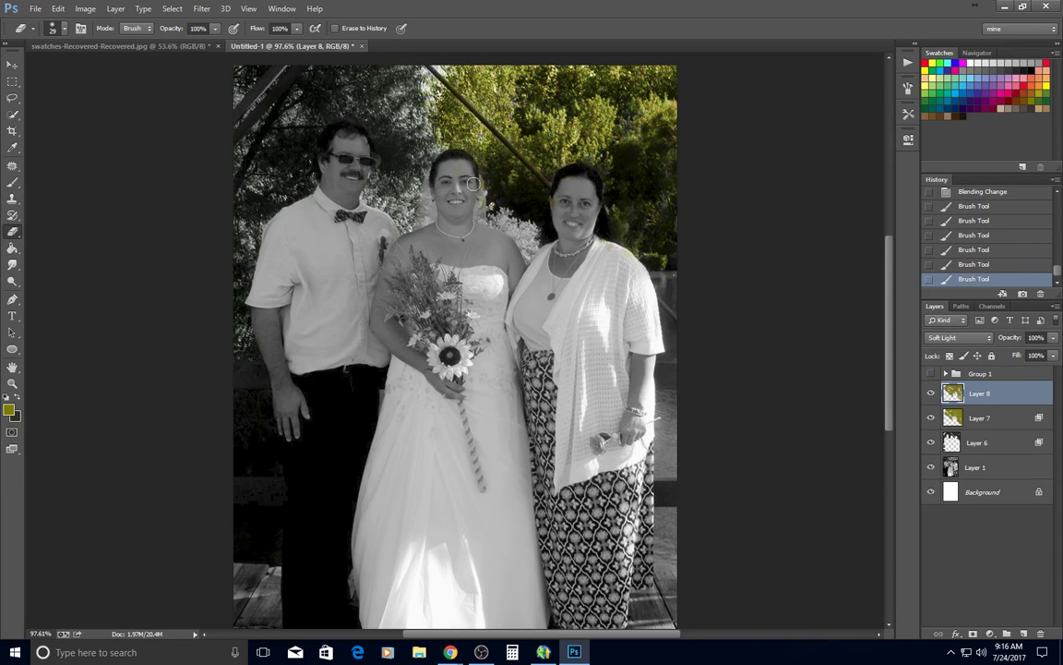
{"action": "mouse_move", "coordinate": [472, 184]}
{"action": "left_mouse_down"}
{"action": "mouse_move", "coordinate": [433, 180]}
{"action": "mouse_move", "coordinate": [414, 156]}
{"action": "mouse_move", "coordinate": [396, 171]}
{"action": "left_mouse_up"}
{"action": "mouse_move", "coordinate": [558, 192]}
{"action": "left_mouse_down"}
{"action": "mouse_move", "coordinate": [506, 189]}
{"action": "mouse_move", "coordinate": [508, 173]}
{"action": "mouse_move", "coordinate": [529, 161]}
{"action": "mouse_move", "coordinate": [581, 283]}
{"action": "left_mouse_up"}
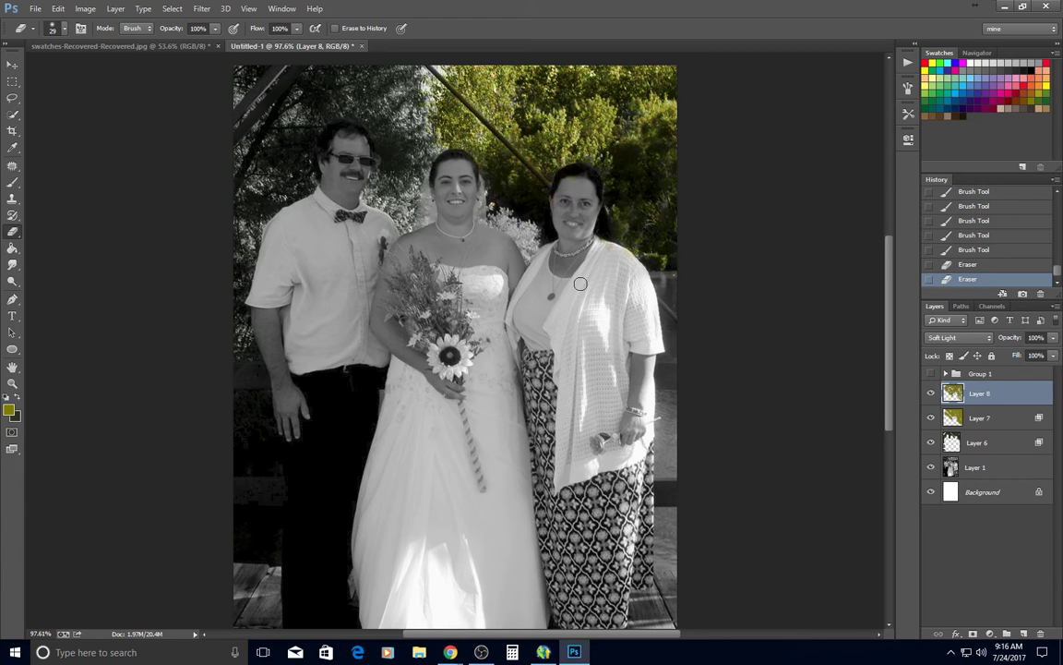
- Erase the leaf colour along the diagonal beam behind the bride, using a 6 px and a 15 px eraser
{"action": "scroll", "coordinate": [572, 212], "scroll_direction": "up", "scroll_amount": 3}
{"action": "right_click", "coordinate": [572, 212]}
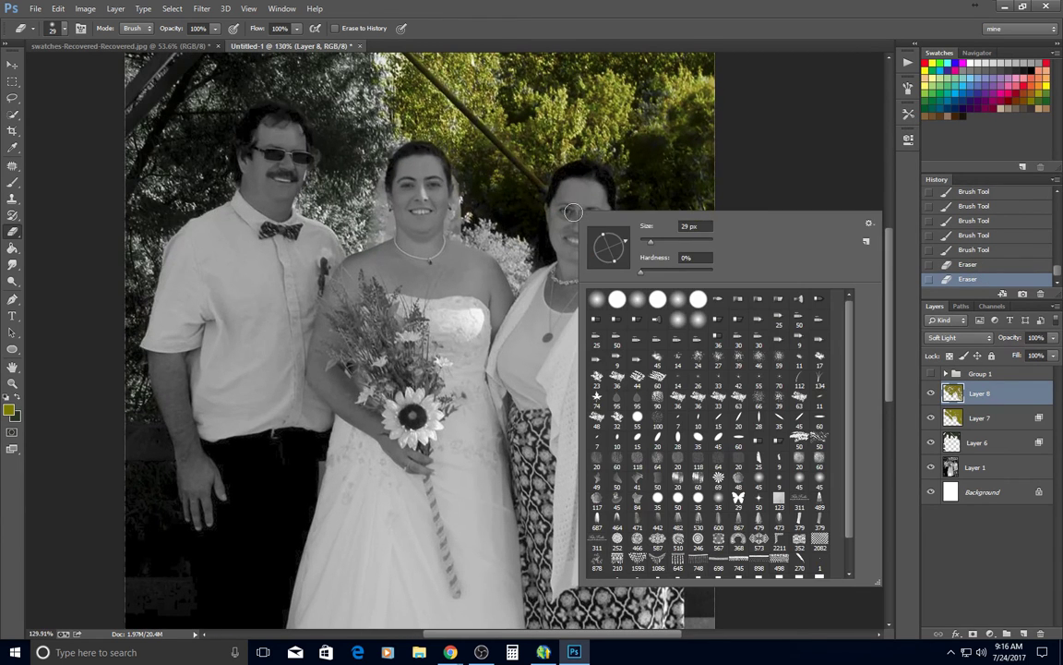
{"action": "left_click_drag", "start_coordinate": [635, 243], "coordinate": [643, 242]}
{"action": "key", "text": "Return"}
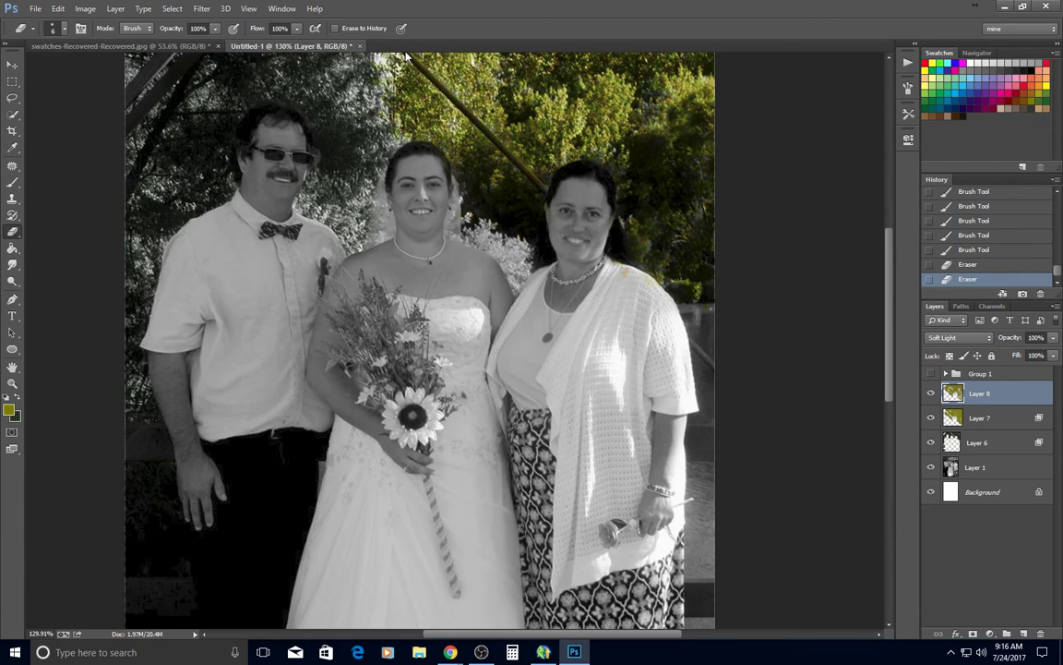
{"action": "left_click", "coordinate": [407, 53]}
{"action": "left_click", "coordinate": [546, 191]}
{"action": "right_click", "coordinate": [546, 191]}
{"action": "type", "text": "15"}
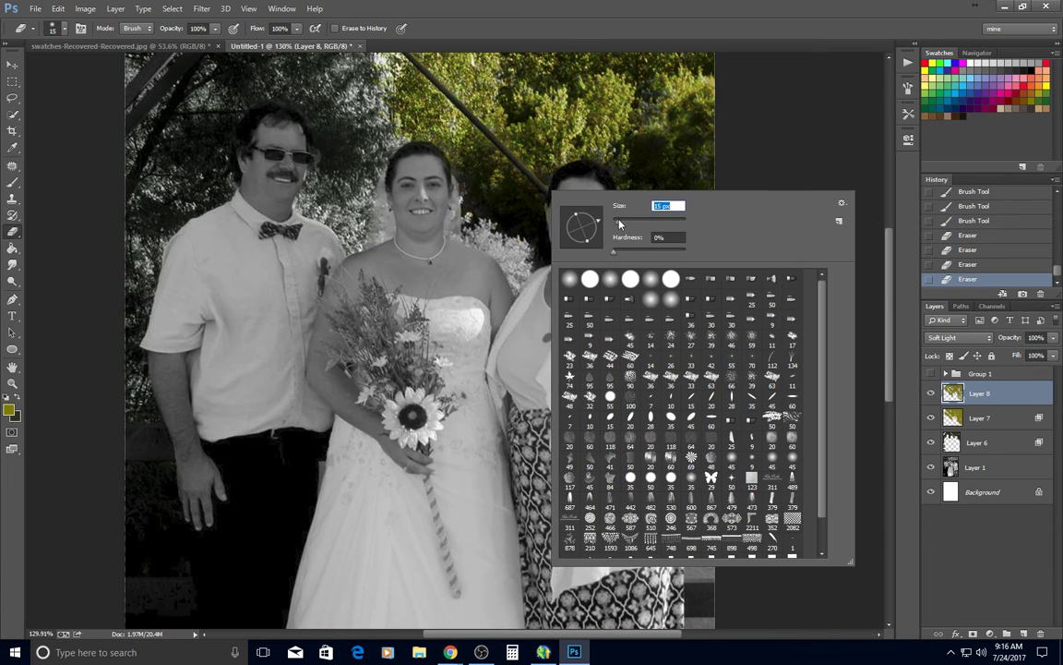
{"action": "key", "text": "Return"}
{"action": "left_click", "coordinate": [548, 191]}
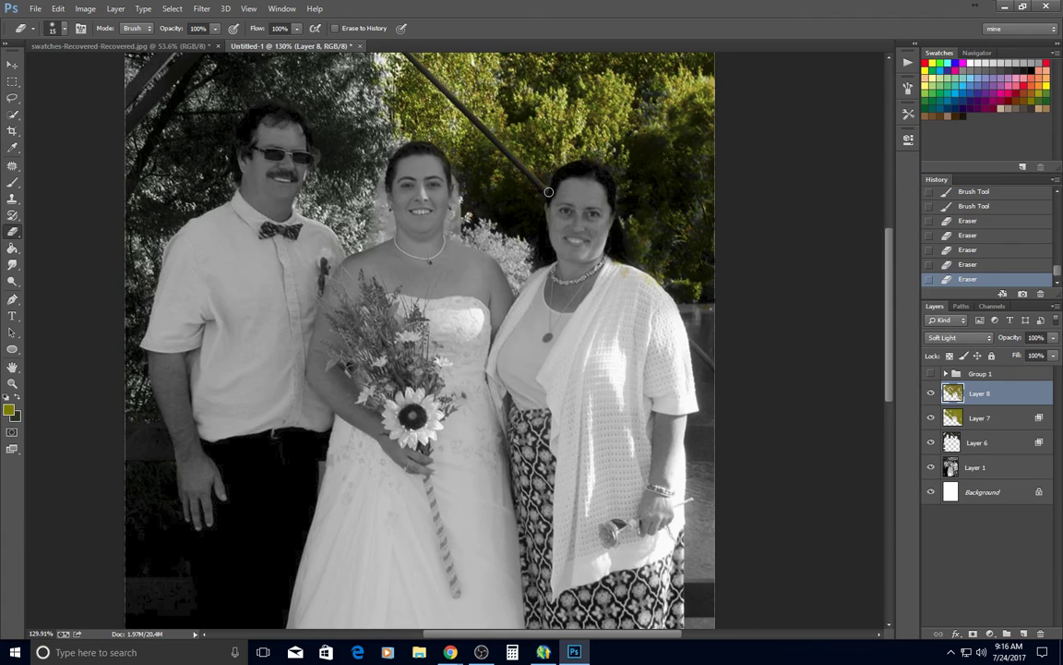
{"action": "left_click", "coordinate": [548, 191]}
{"action": "left_click", "coordinate": [410, 56]}
- Return to the 20 px leaf brush and add more olive leaf colour to the trees above the woman in the cardigan
{"action": "left_click", "coordinate": [14, 181]}
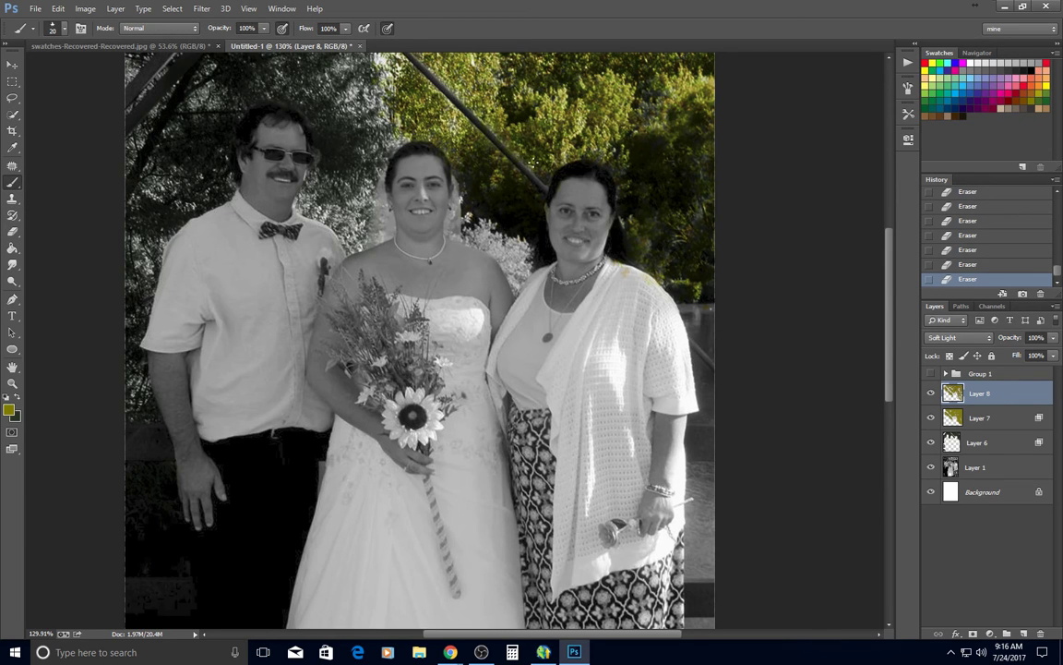
{"action": "left_click", "coordinate": [602, 122]}
{"action": "scroll", "coordinate": [687, 127], "scroll_direction": "down", "scroll_amount": 2}
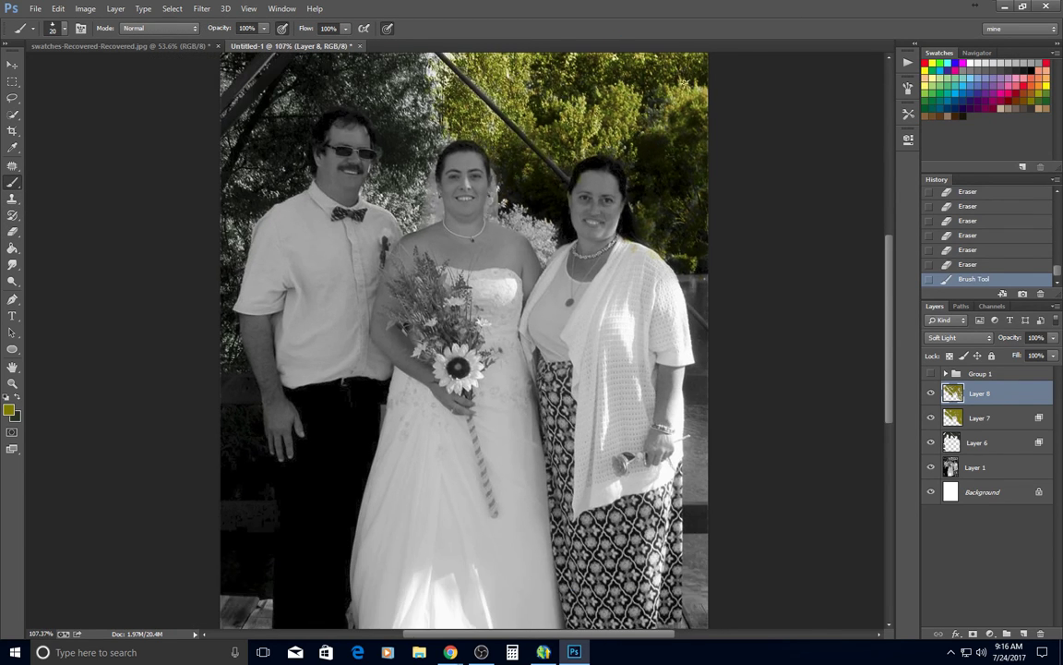
{"action": "left_click", "coordinate": [576, 72]}
{"action": "left_click", "coordinate": [646, 110]}
{"action": "scroll", "coordinate": [655, 131], "scroll_direction": "down", "scroll_amount": 2}
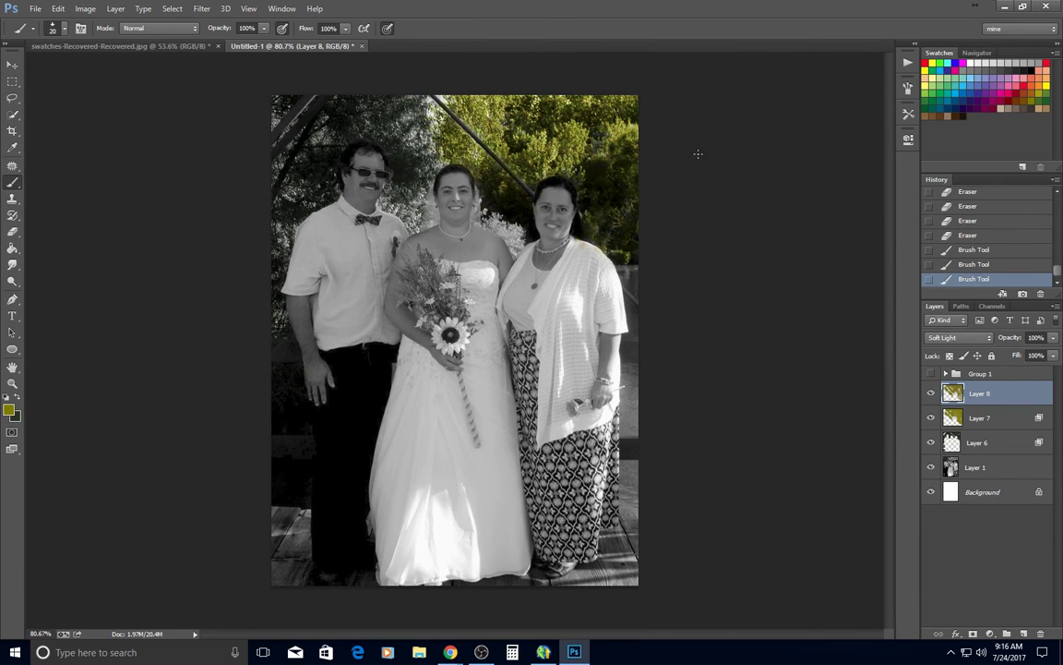
- Try Layer 8 at about 53% opacity and restore it to 100%
{"action": "left_click", "coordinate": [1053, 337]}
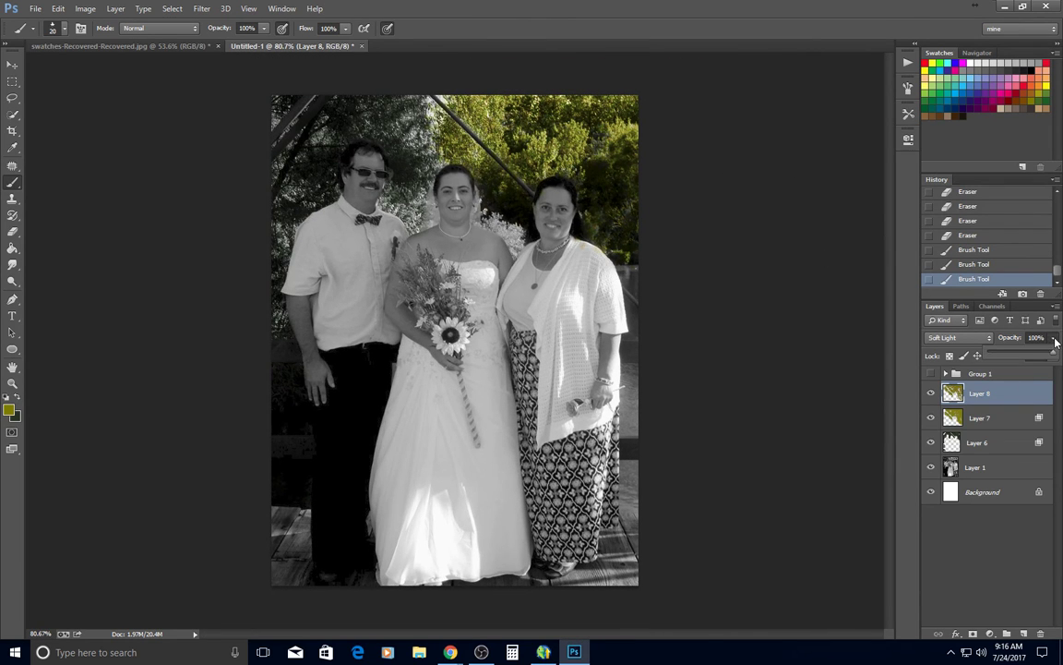
{"action": "left_click", "coordinate": [1019, 355]}
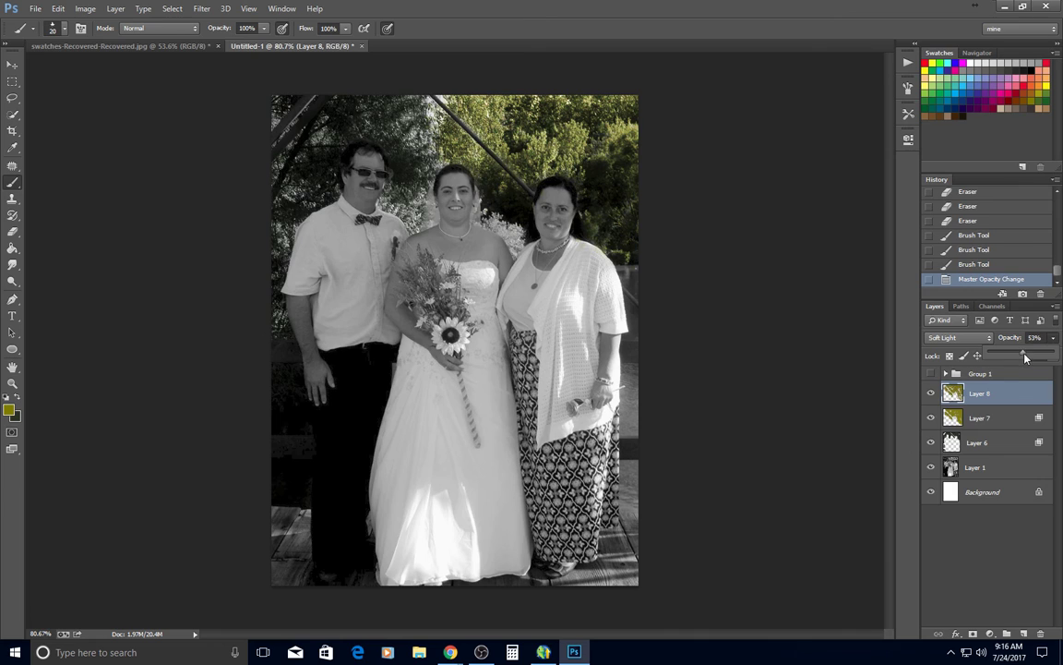
{"action": "left_click_drag", "start_coordinate": [1031, 359], "coordinate": [1059, 360]}
- Set the foreground colour to dark brown 5e2a03
{"action": "left_click", "coordinate": [7, 410]}
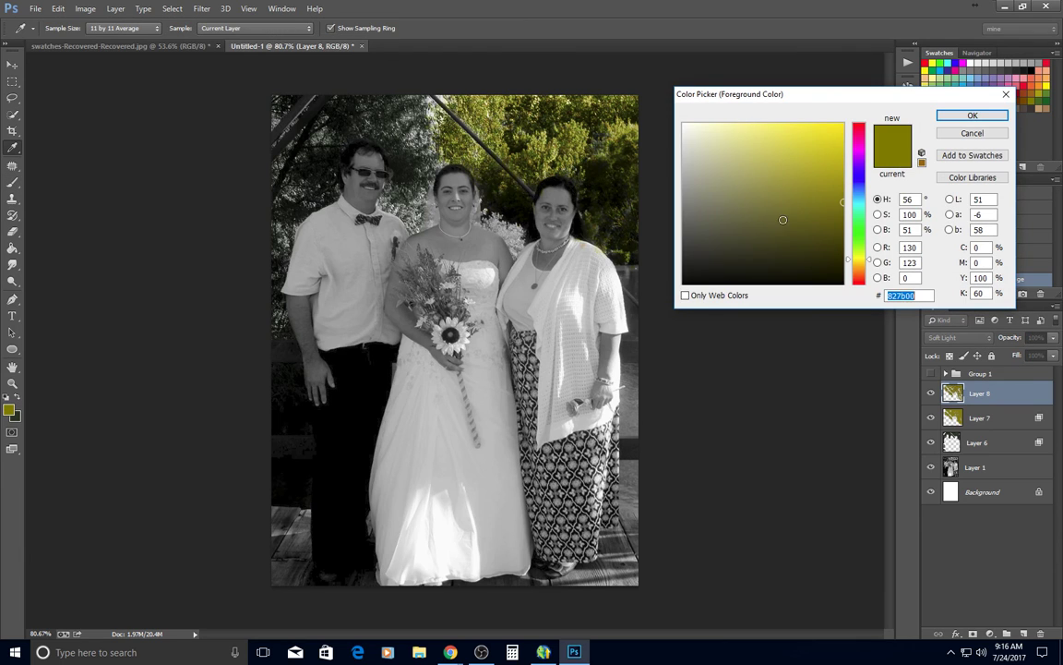
{"action": "type", "text": "823700"}
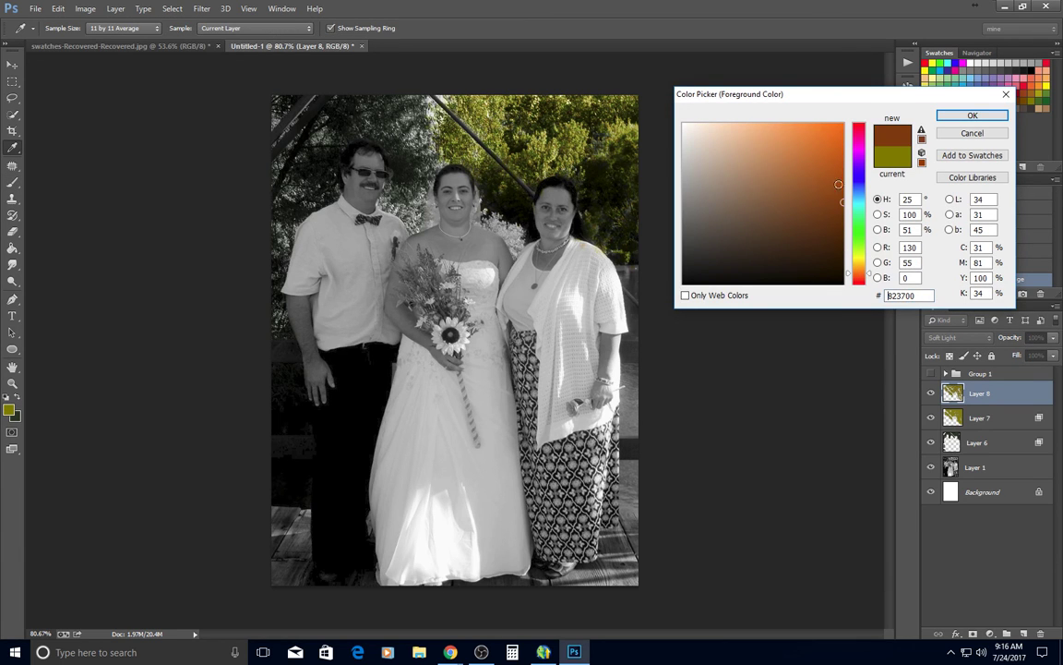
{"action": "left_click", "coordinate": [838, 225]}
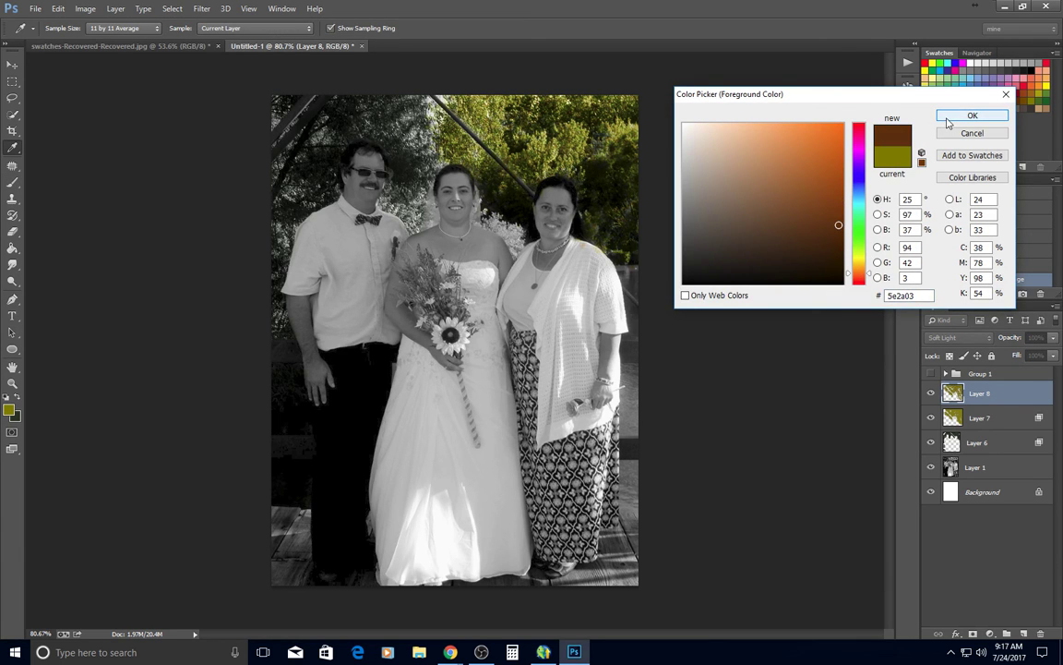
{"action": "left_click", "coordinate": [972, 115]}
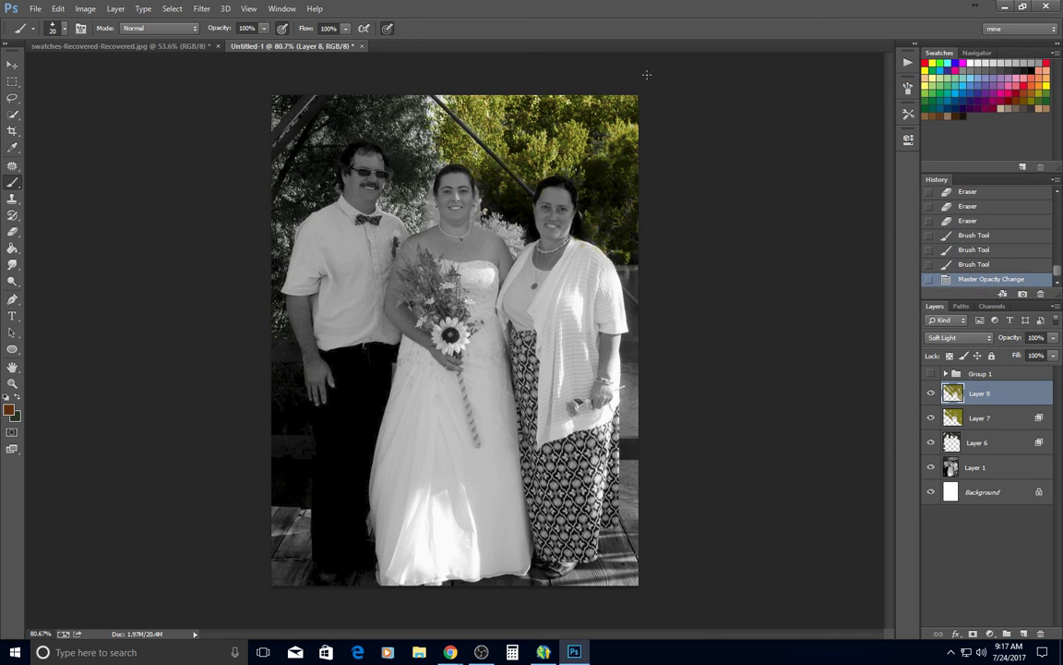
- Try painting dark brown leaves over the trees behind the two women, and undo those strokes
{"action": "mouse_move", "coordinate": [431, 100]}
{"action": "left_mouse_down"}
{"action": "mouse_move", "coordinate": [461, 113]}
{"action": "mouse_move", "coordinate": [558, 100]}
{"action": "mouse_move", "coordinate": [549, 90]}
{"action": "left_mouse_up"}
{"action": "left_click_drag", "start_coordinate": [425, 93], "coordinate": [451, 118]}
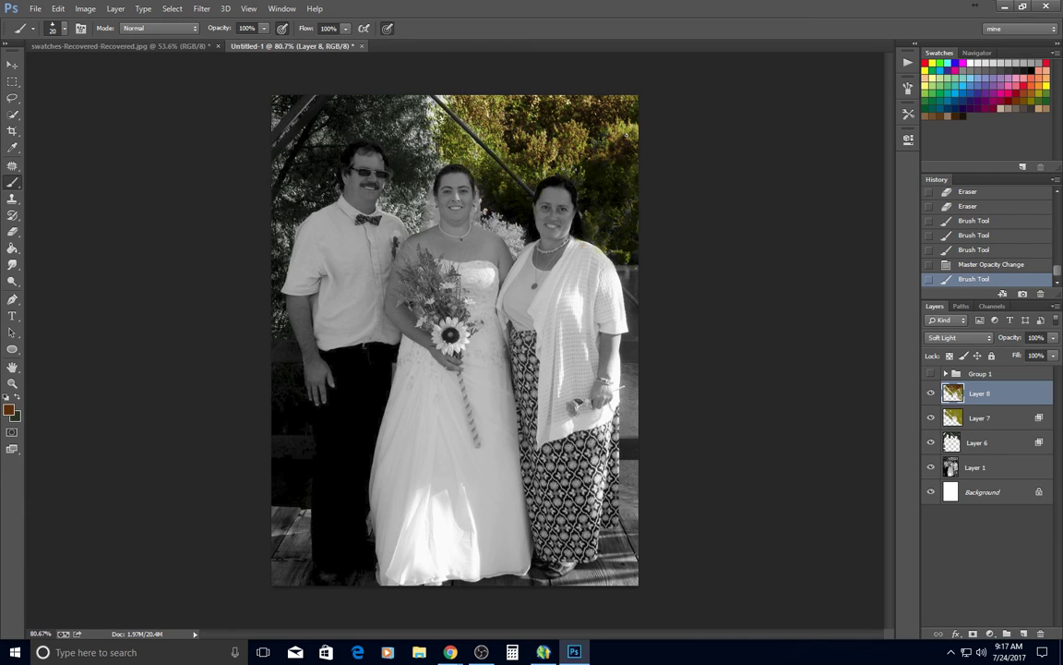
{"action": "left_click_drag", "start_coordinate": [560, 193], "coordinate": [554, 206]}
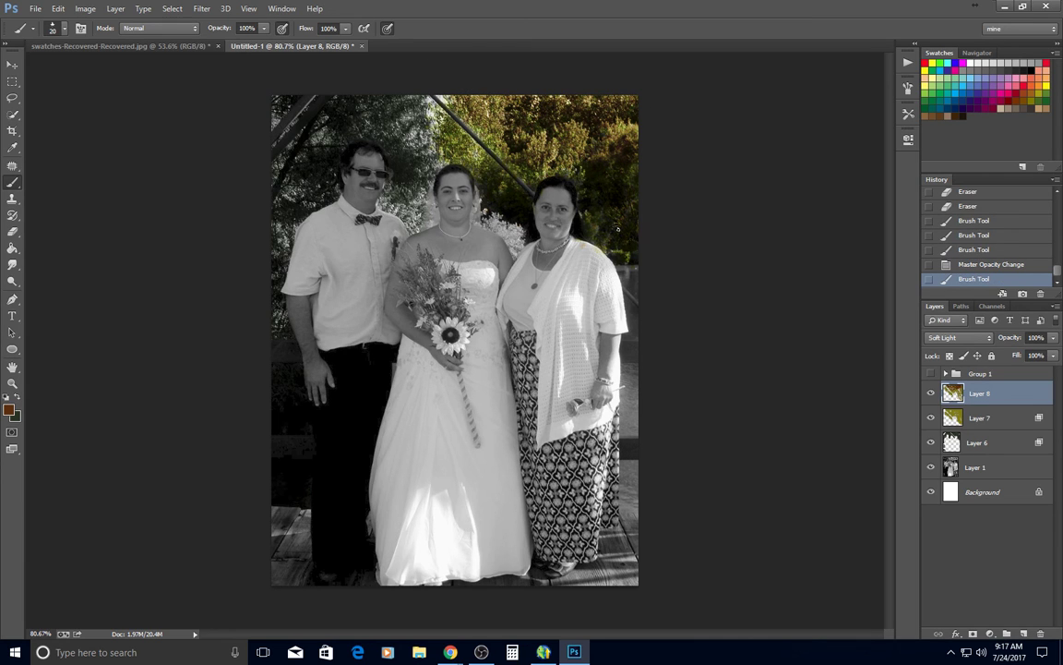
{"action": "left_click", "coordinate": [974, 264]}
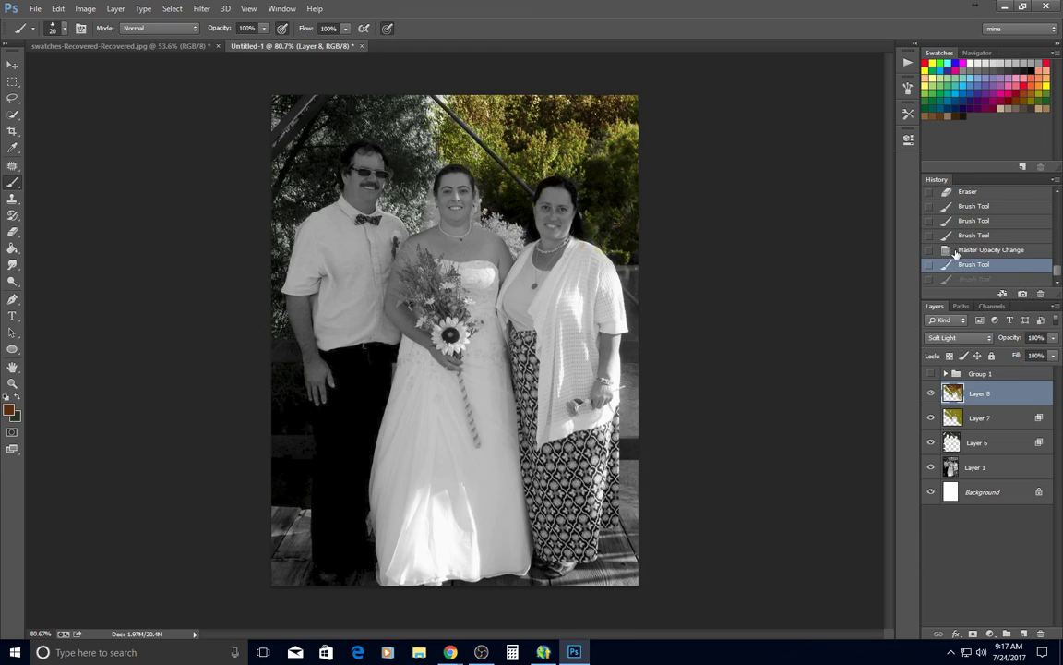
{"action": "key", "text": "ctrl+alt+z"}
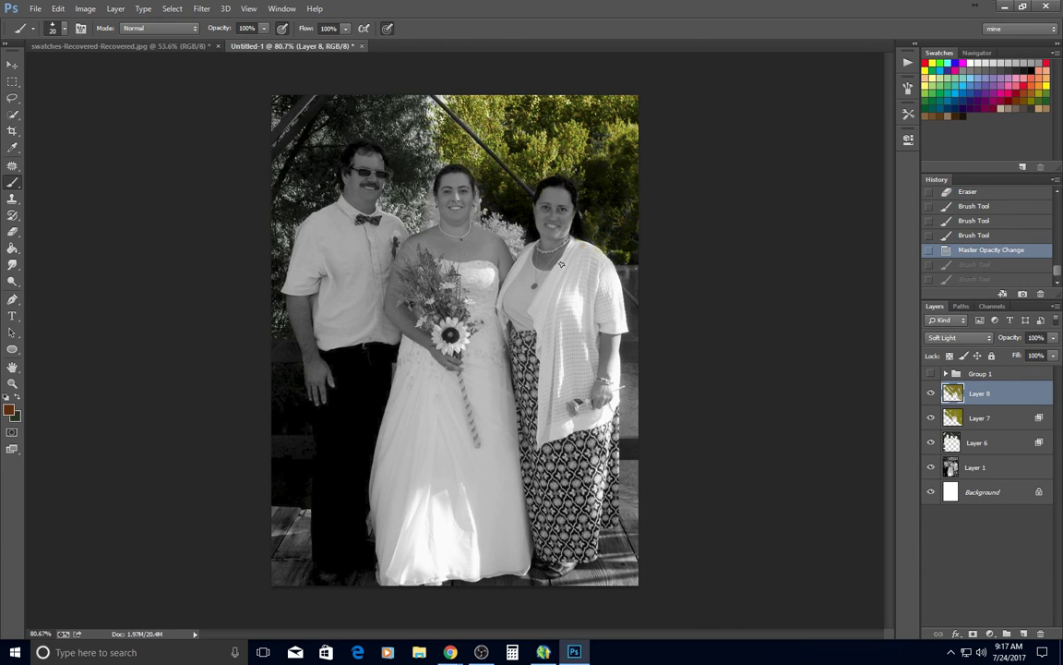